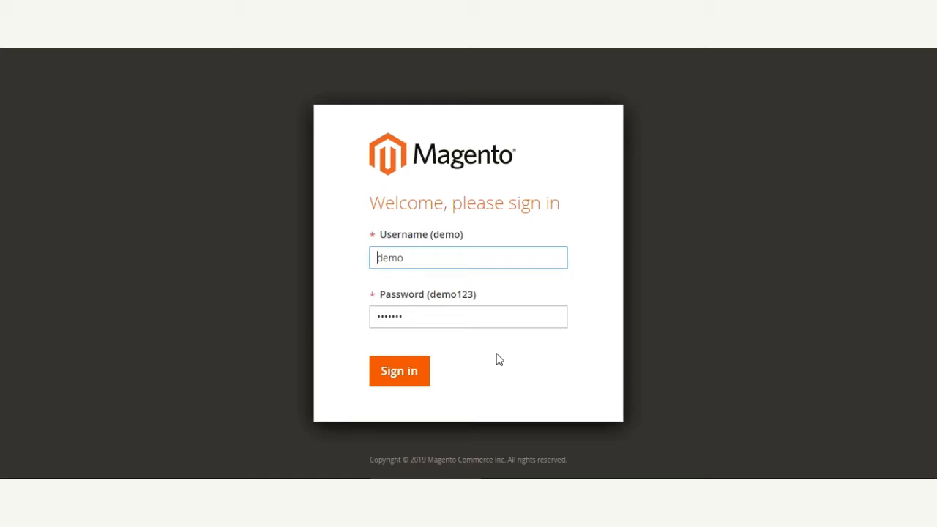
Sign in to the Magento admin with the prefilled credentials and open the store configuration.
click(410, 375)
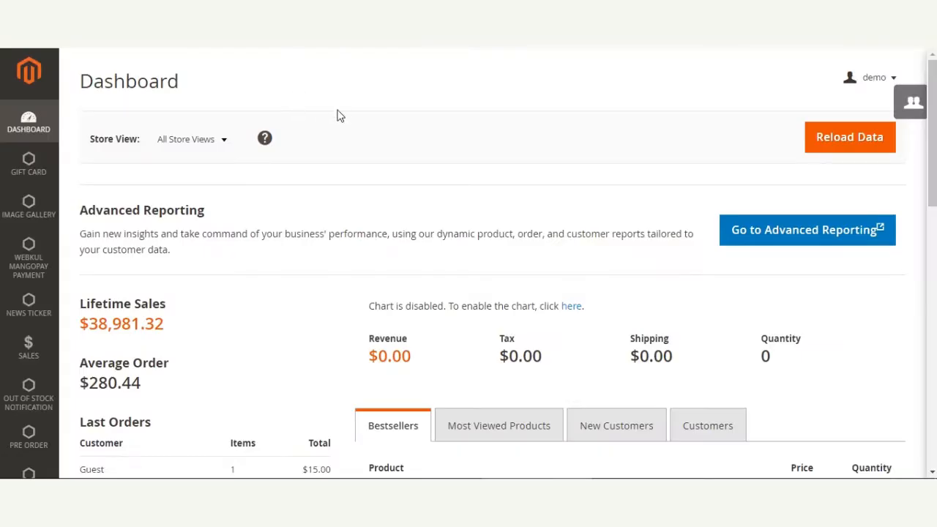
scroll(342, 118, down, 10)
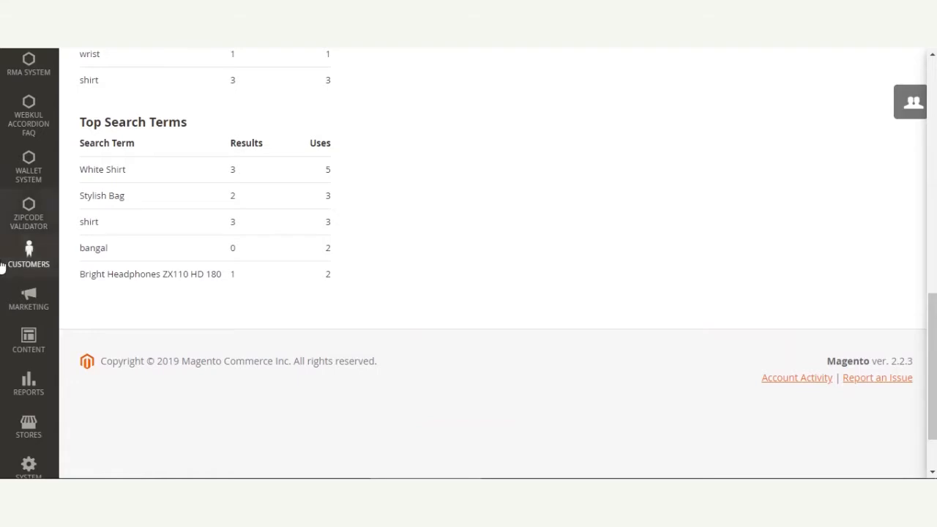
click(29, 434)
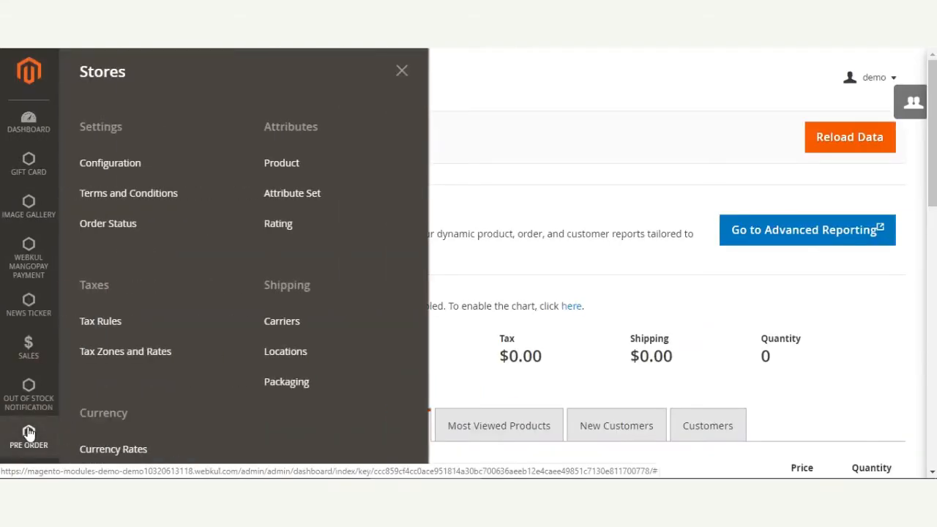
click(132, 162)
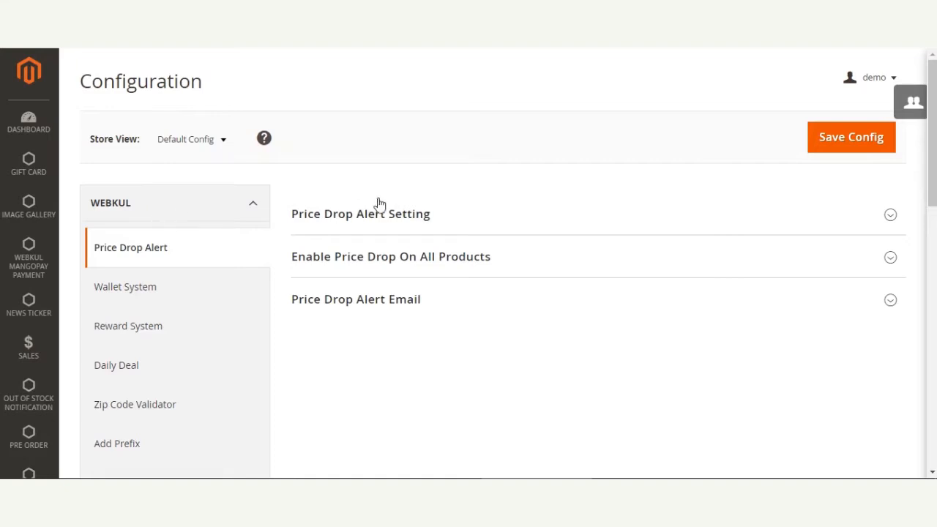
Open the Out Of Stock Notification configuration in the Webkul group.
scroll(373, 174, down, 1)
scroll(374, 175, down, 5)
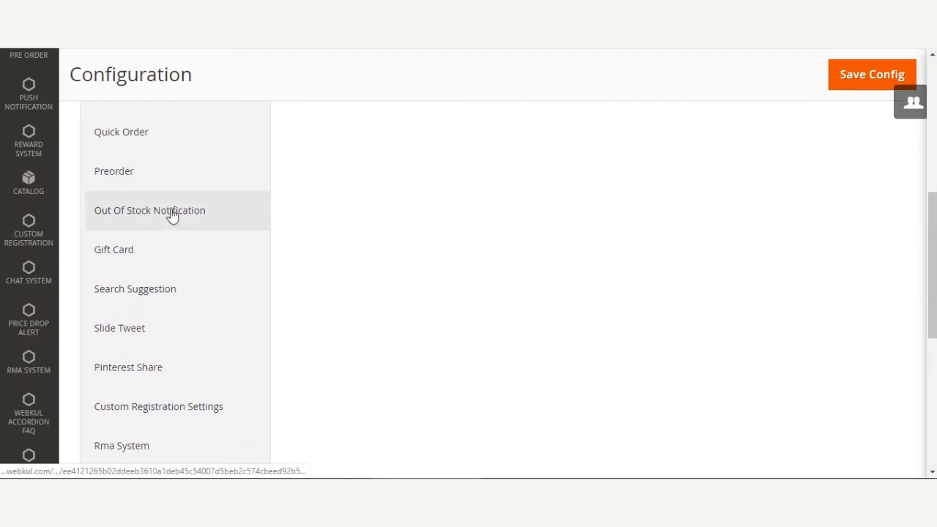
click(127, 222)
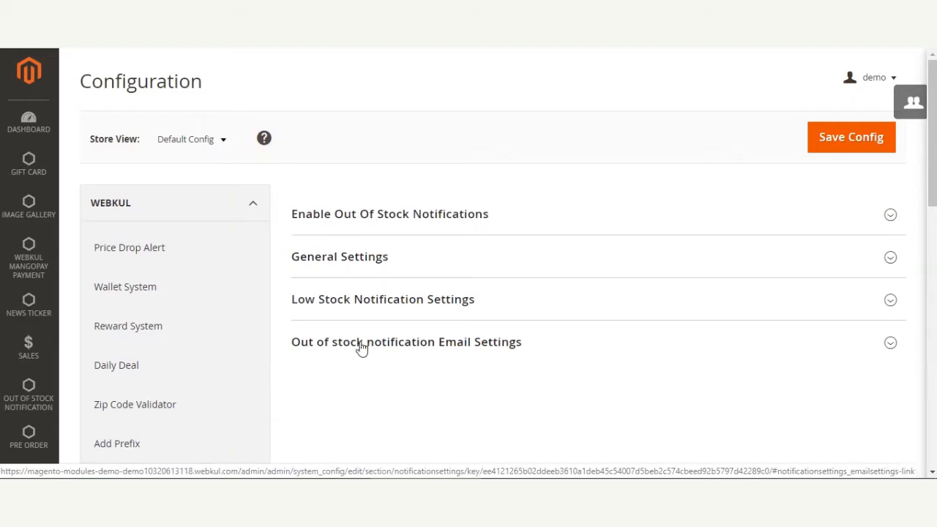
Expand Enable Out Of Stock Notifications, review the choices for Enable Module on Frontend, and collapse the section.
click(375, 219)
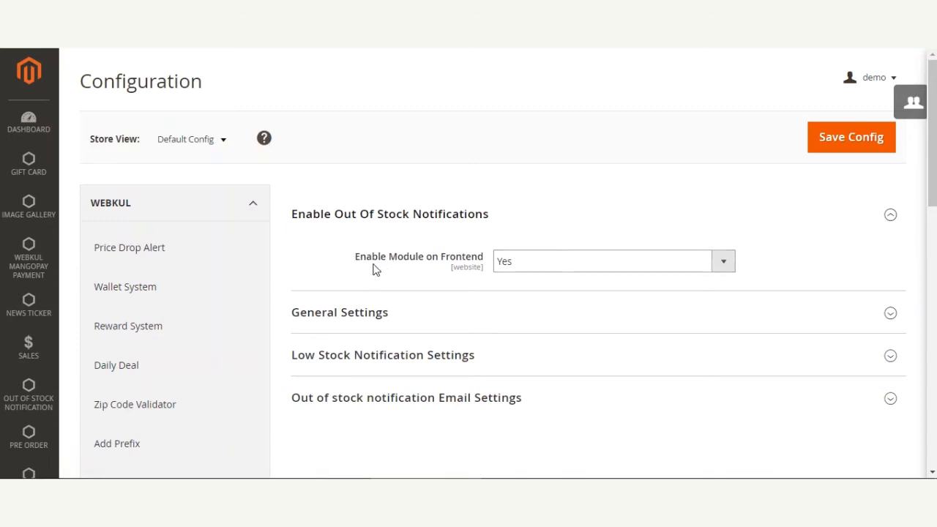
drag(369, 267, 472, 262)
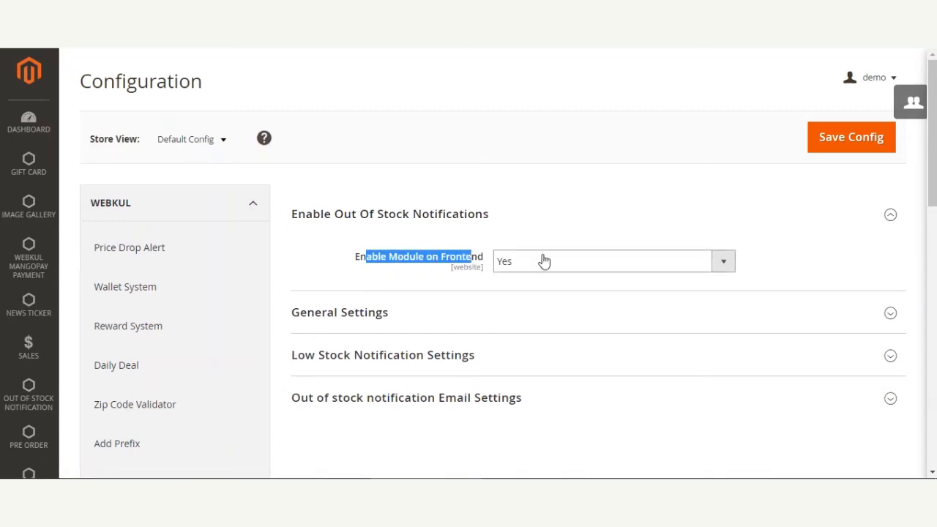
click(761, 251)
click(724, 268)
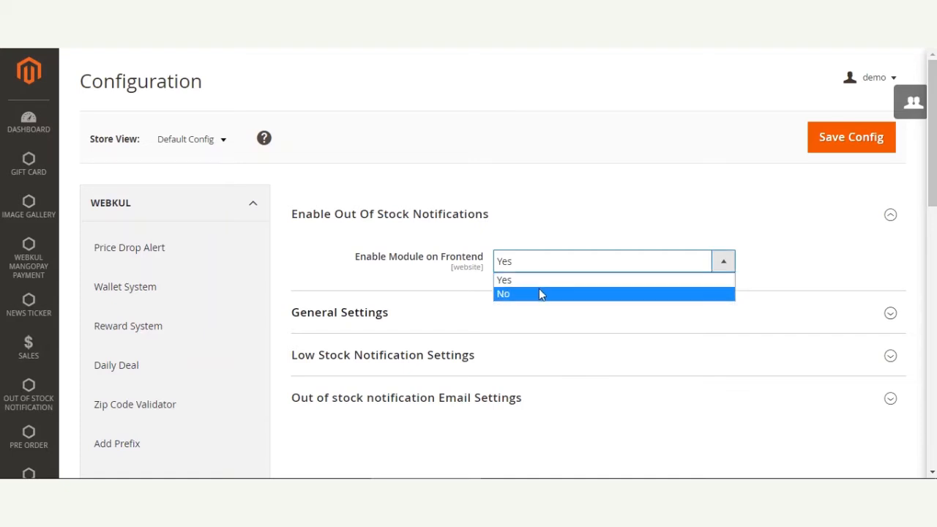
click(767, 243)
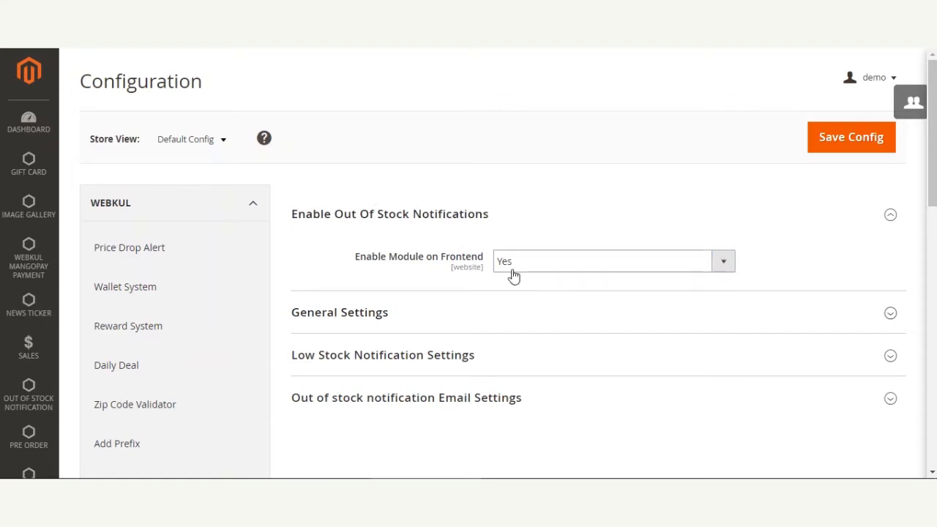
click(408, 215)
Expand General Settings, review the notification method choices and the admin contact fields, and collapse the section.
click(359, 260)
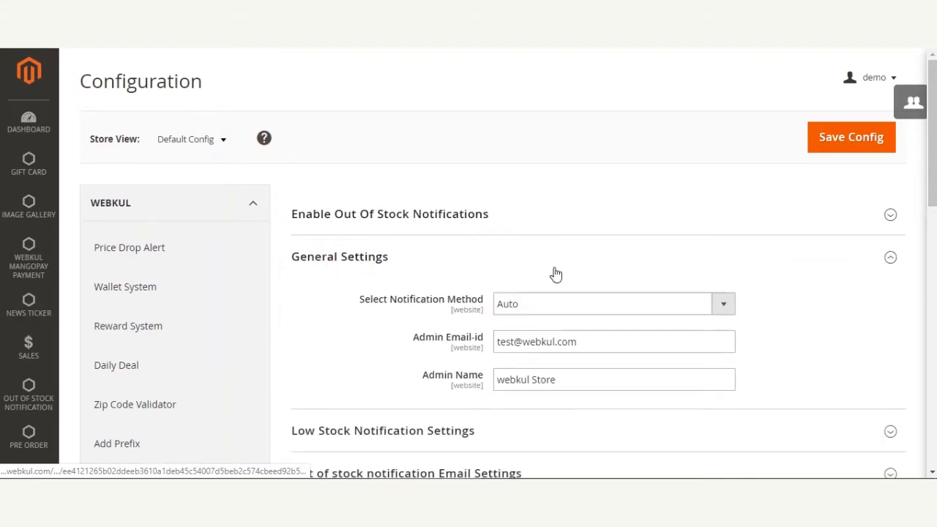
drag(932, 133, 932, 148)
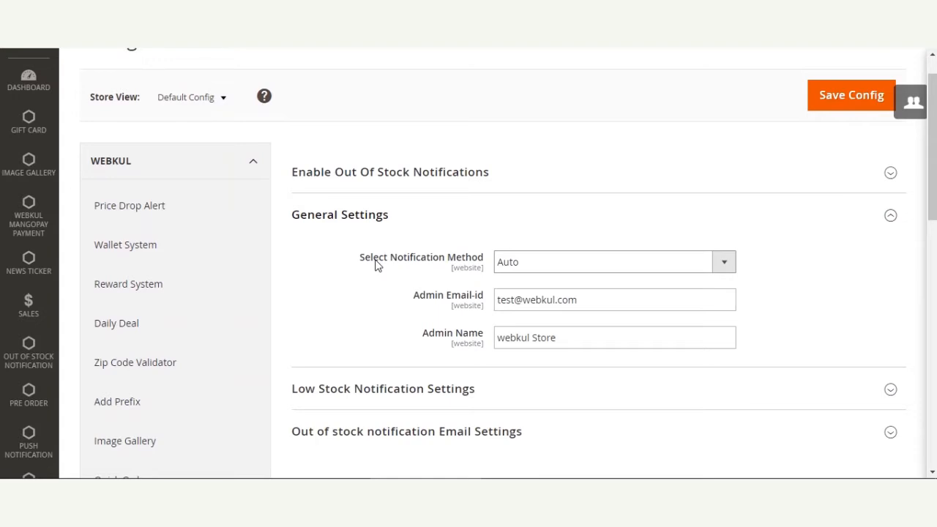
click(645, 272)
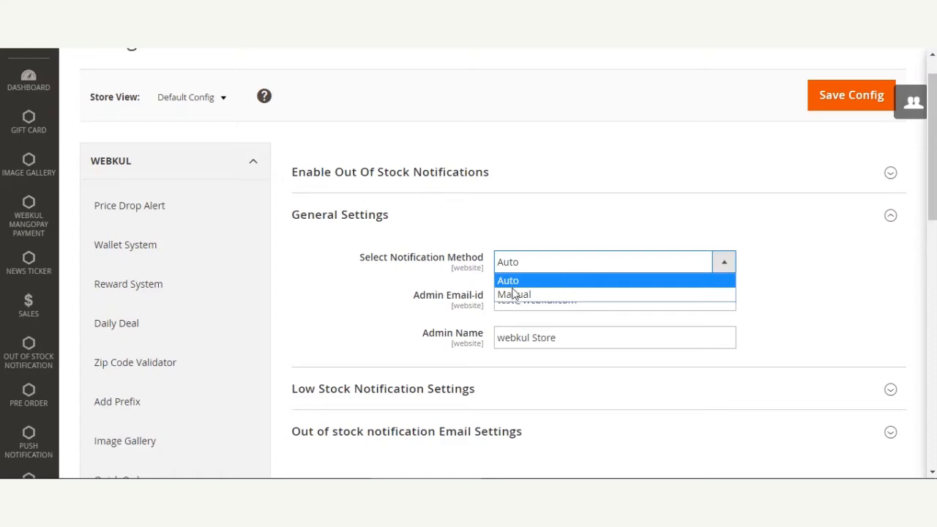
click(329, 272)
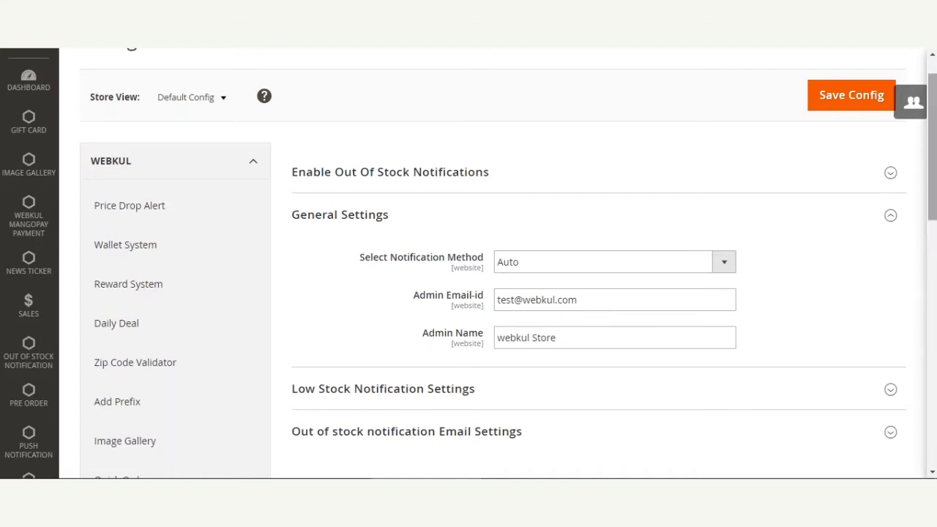
scroll(469, 263, down, 2)
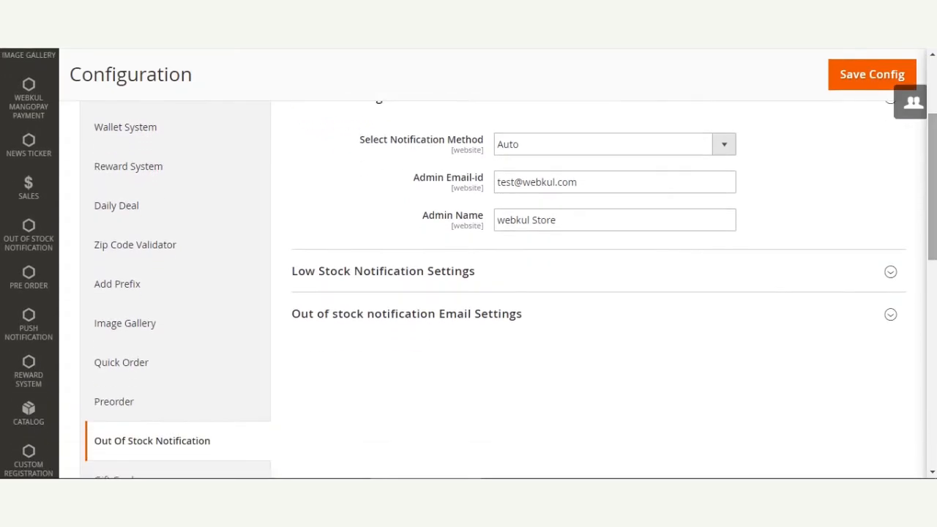
scroll(537, 264, up, 2)
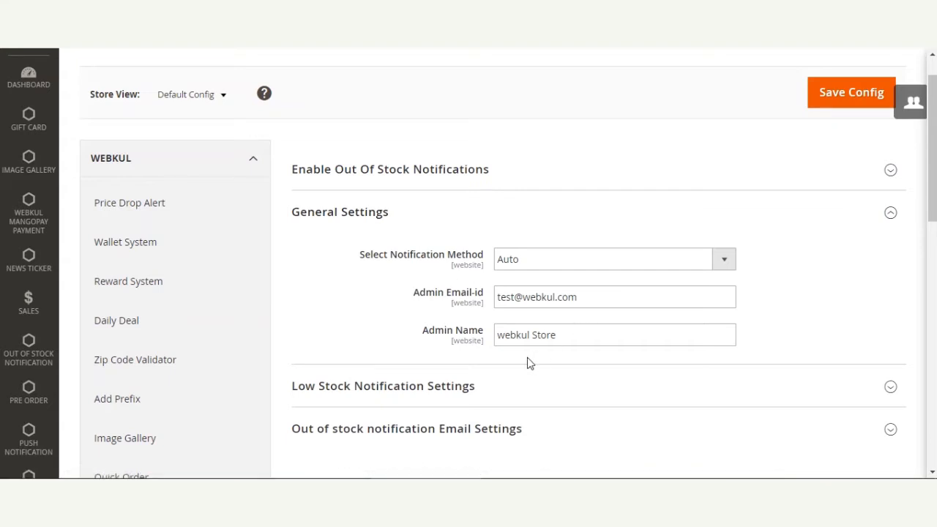
click(319, 214)
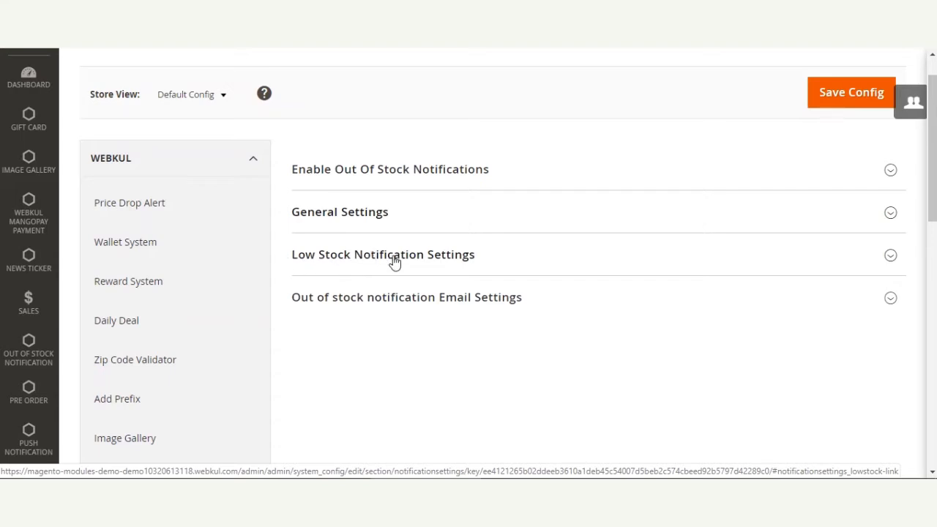
In Low Stock Notification Settings, set Enable Low Stock Notification to Yes.
click(422, 270)
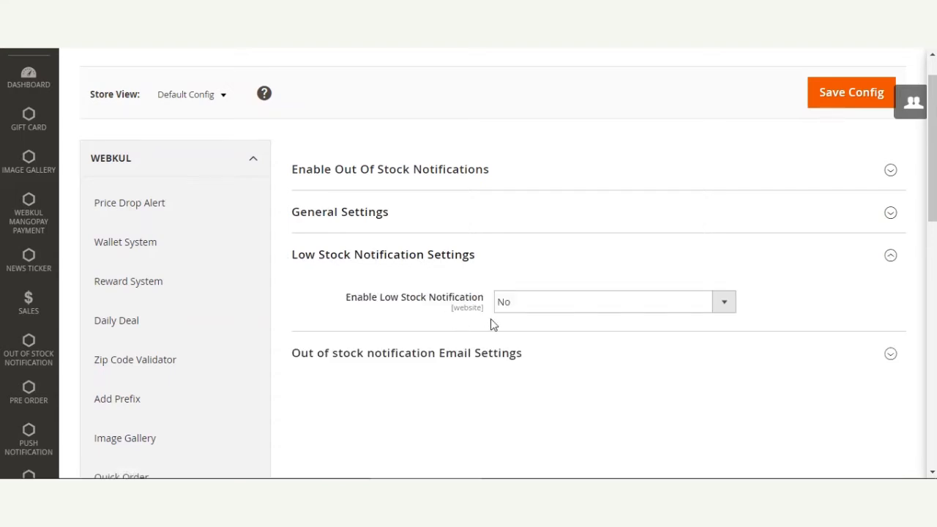
click(598, 314)
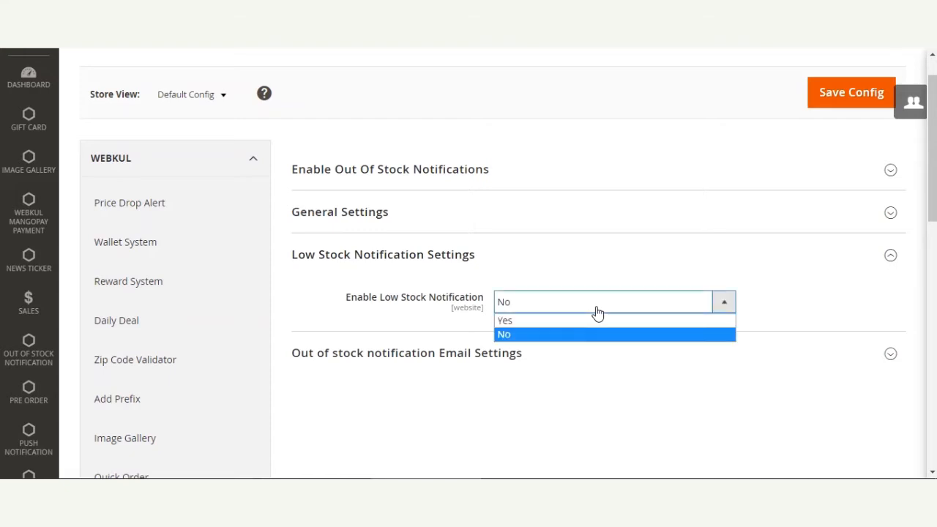
click(547, 322)
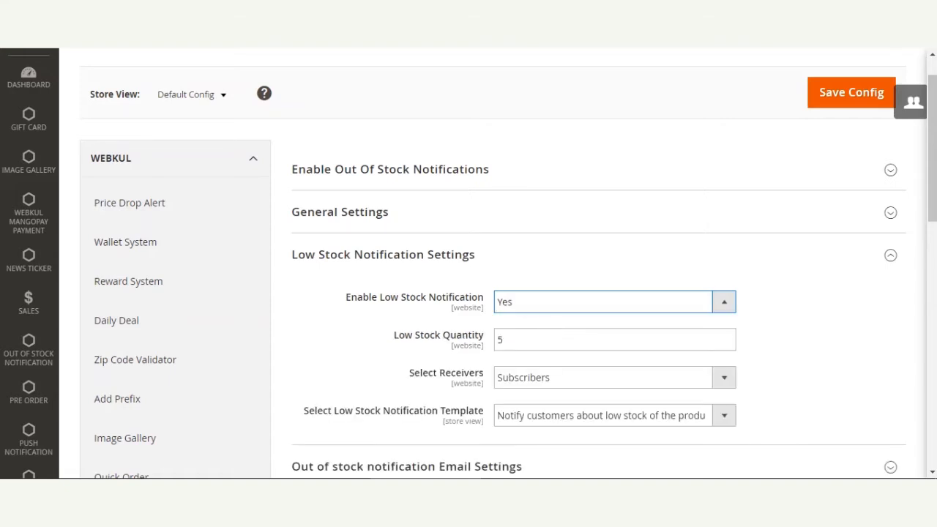
Check the low stock receiver choices and select the template "Notify customers about low stock of the product (Default)", then collapse the section.
scroll(546, 330, down, 2)
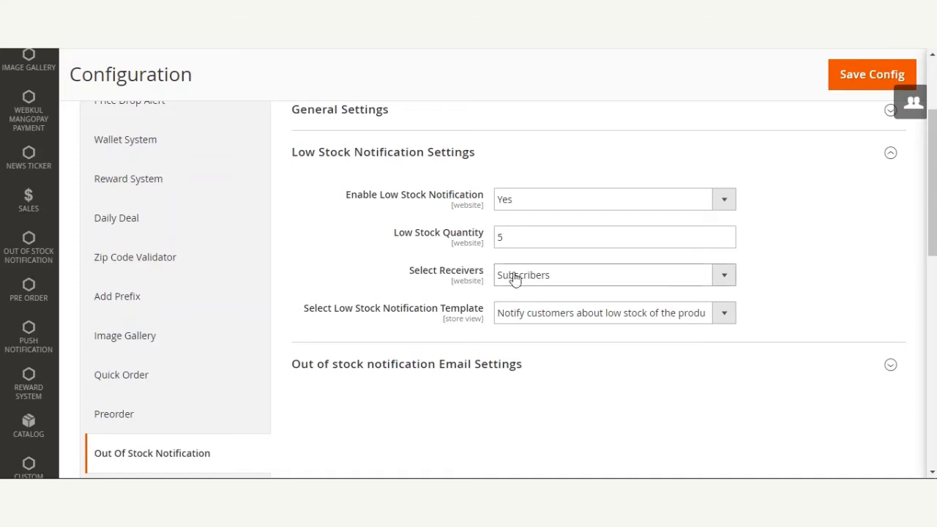
click(535, 283)
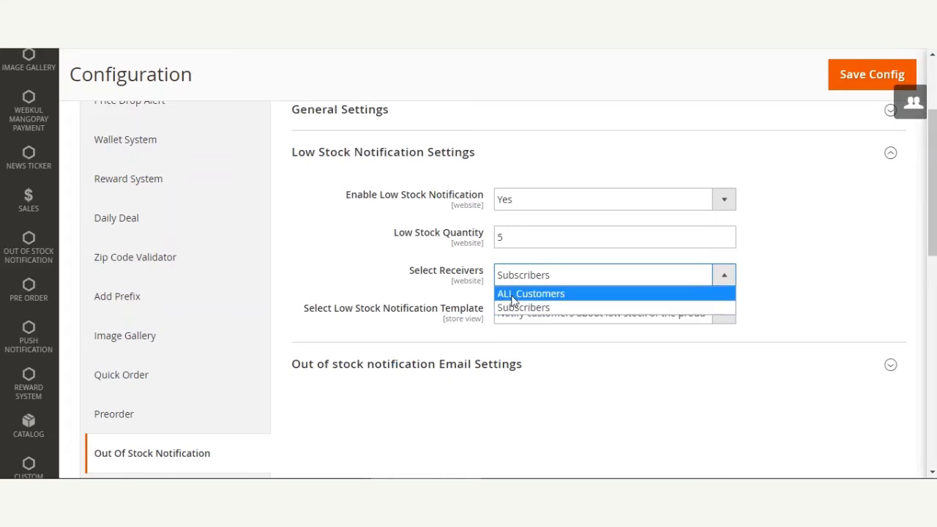
click(362, 272)
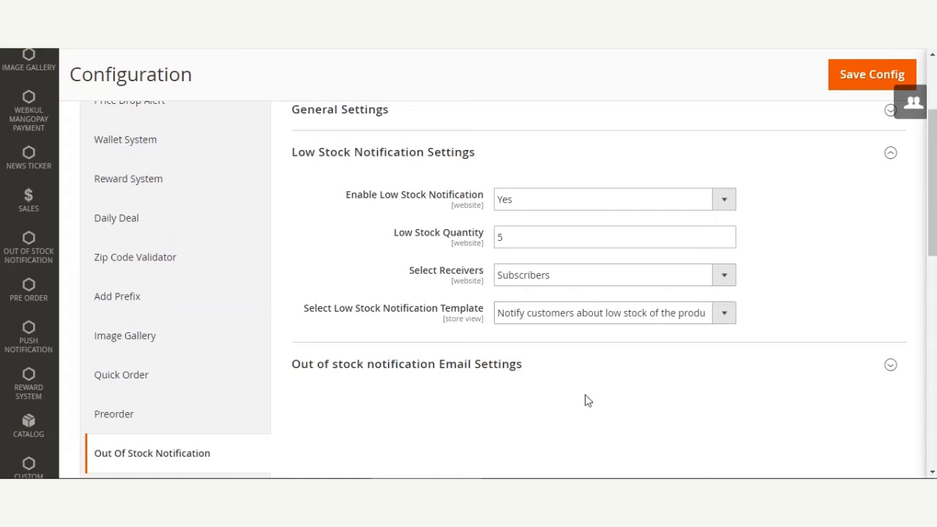
click(724, 315)
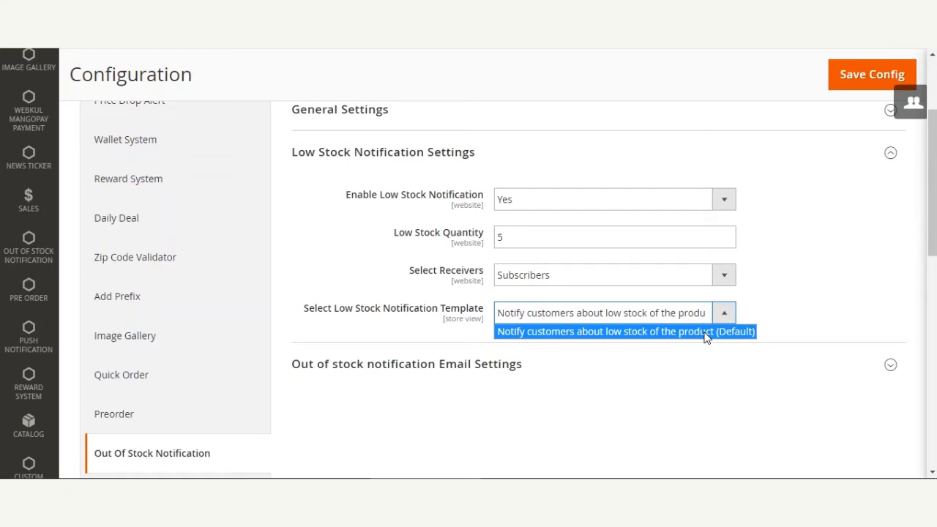
click(707, 336)
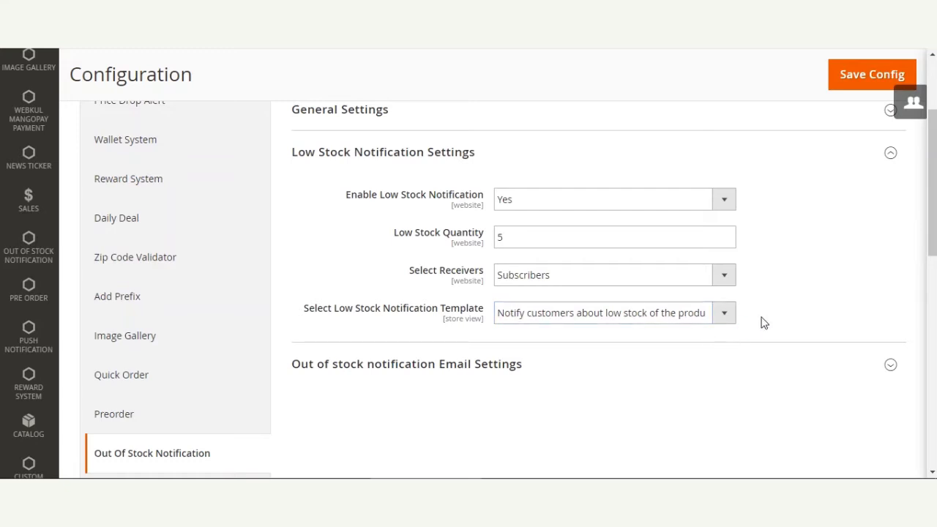
click(379, 168)
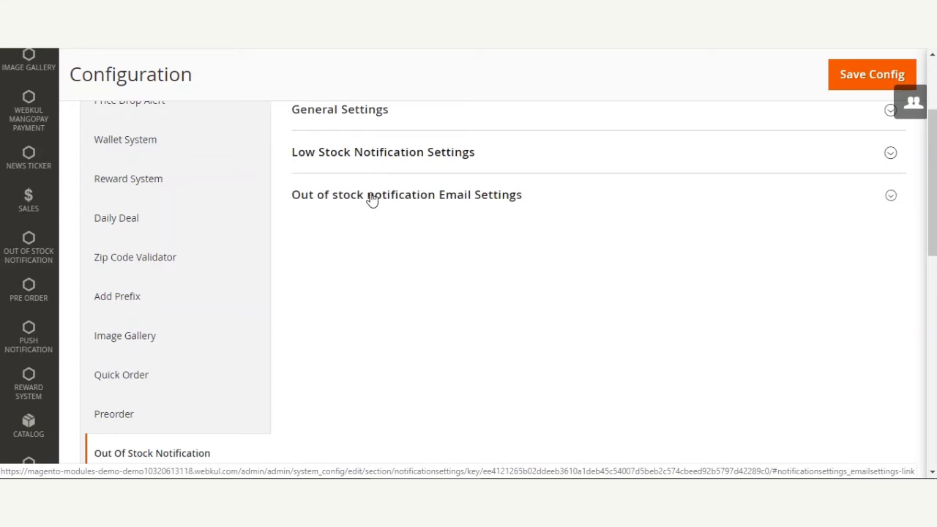
Expand Out of stock notification Email Settings and review the Receive Email on new request setting and the admin notification template choices.
click(372, 198)
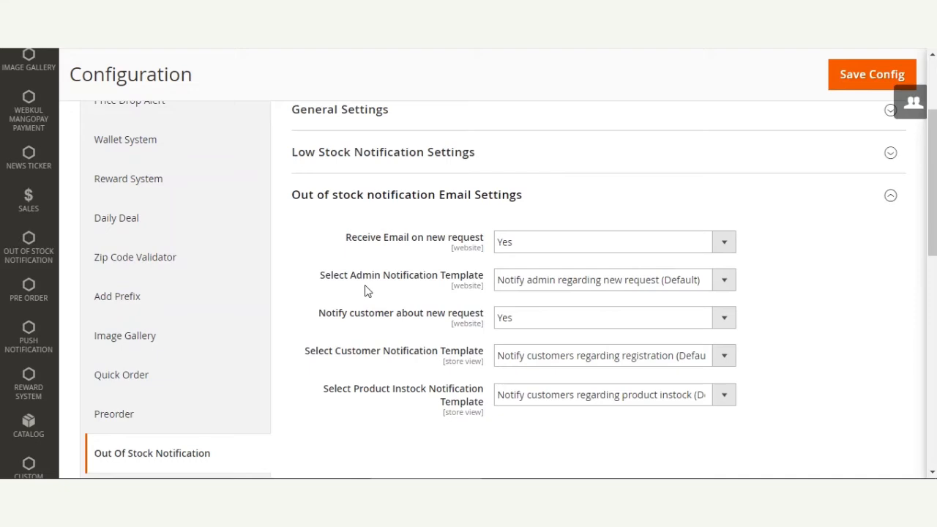
drag(362, 239, 428, 244)
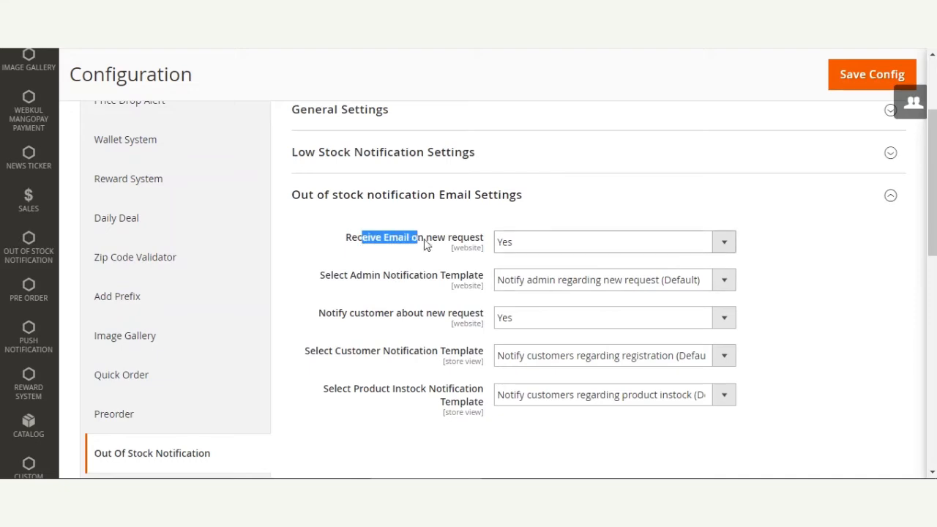
click(385, 257)
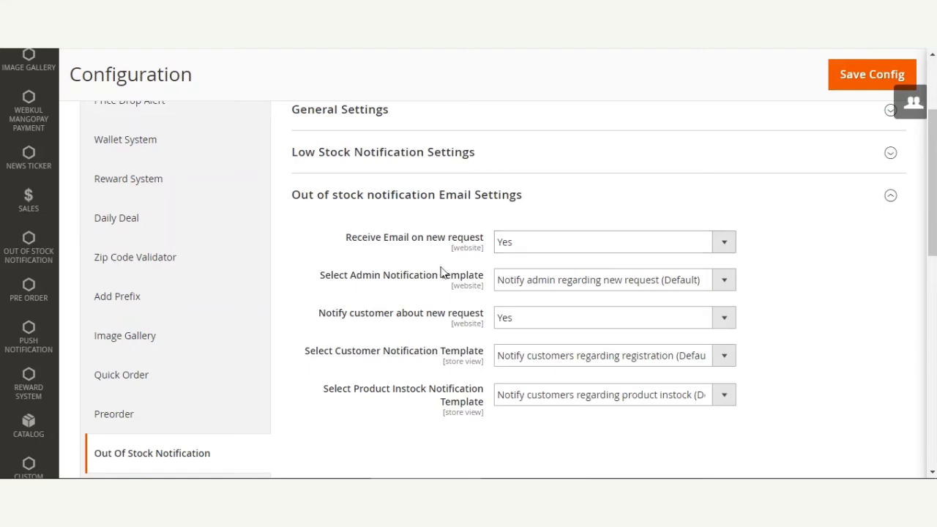
drag(326, 284, 440, 299)
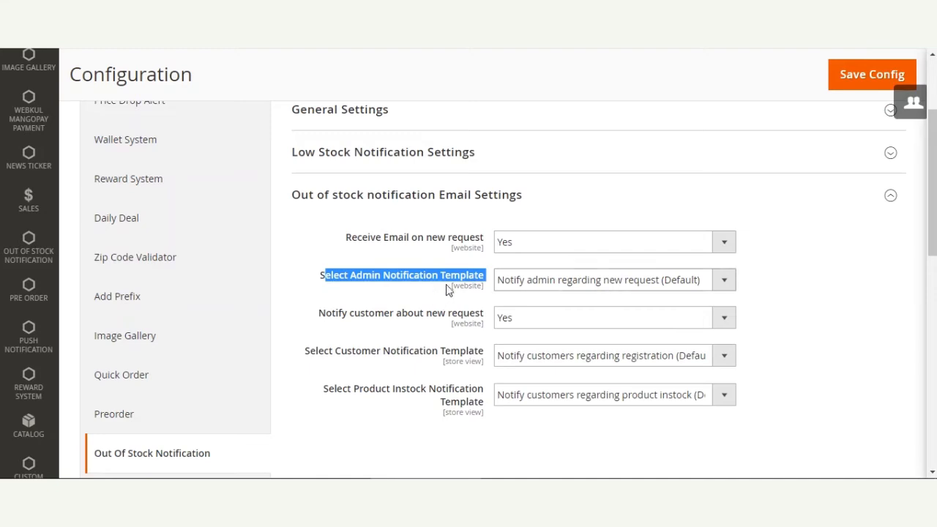
click(724, 284)
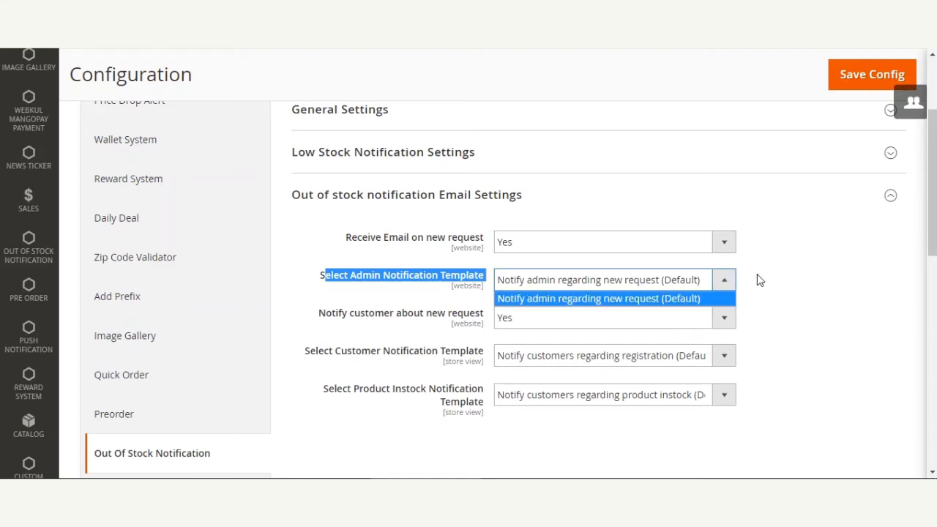
click(757, 279)
click(308, 261)
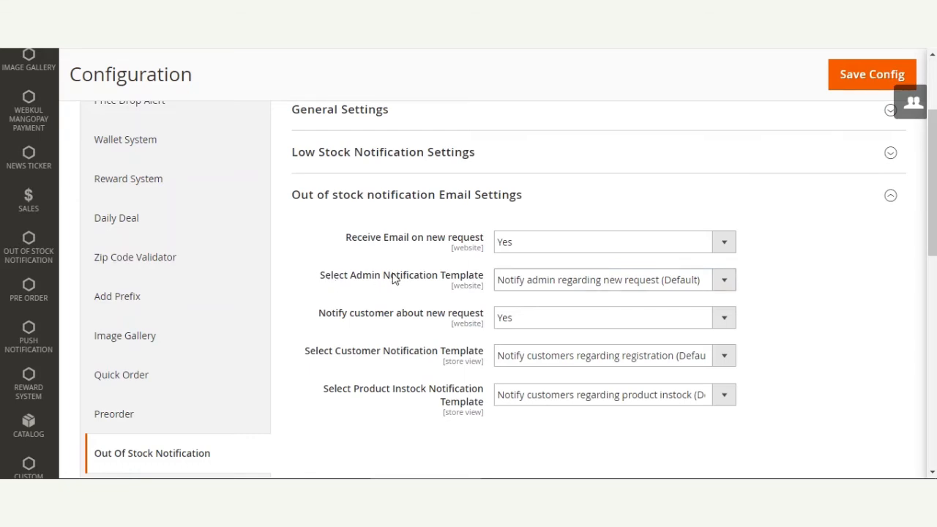
Review the choices for Notify customer about new request in the email settings.
drag(335, 316, 477, 325)
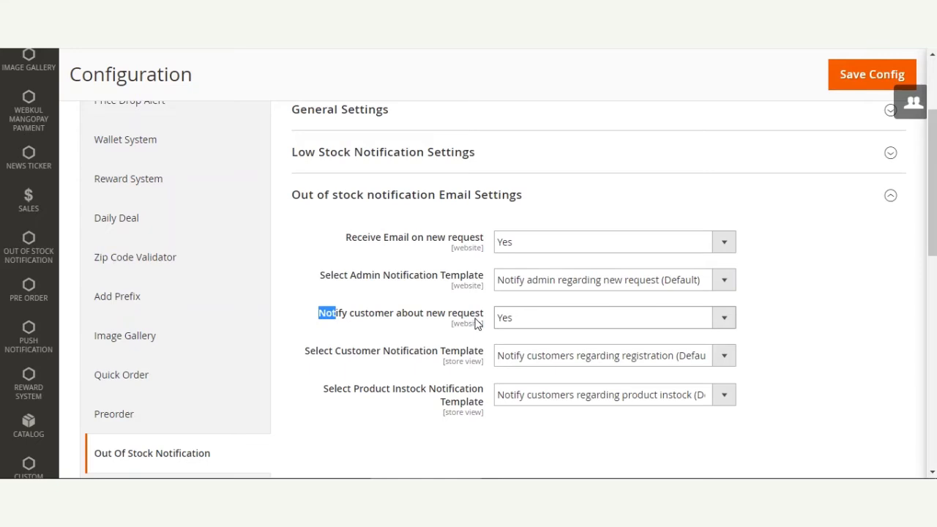
click(671, 328)
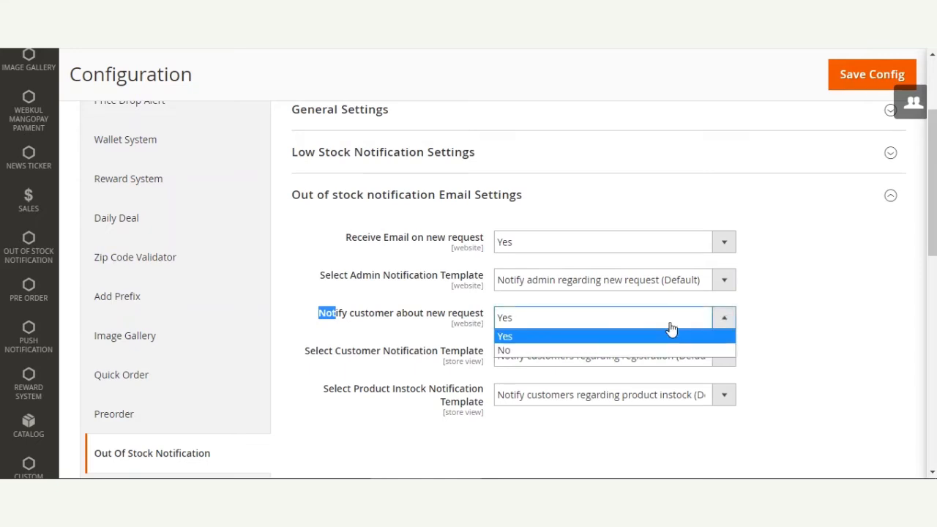
click(359, 311)
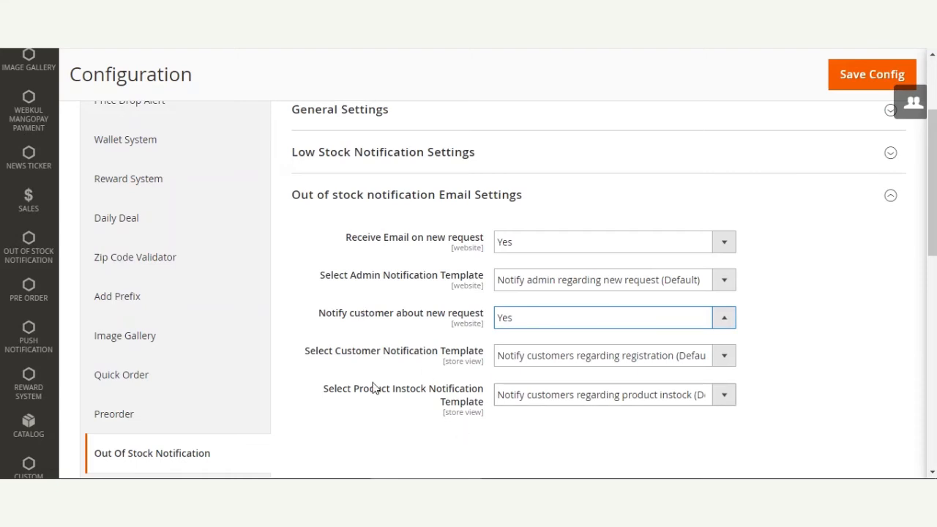
Review the customer notification template choices and select "Notify customers regarding product instock (Default)" as the product instock notification template.
drag(316, 358, 444, 362)
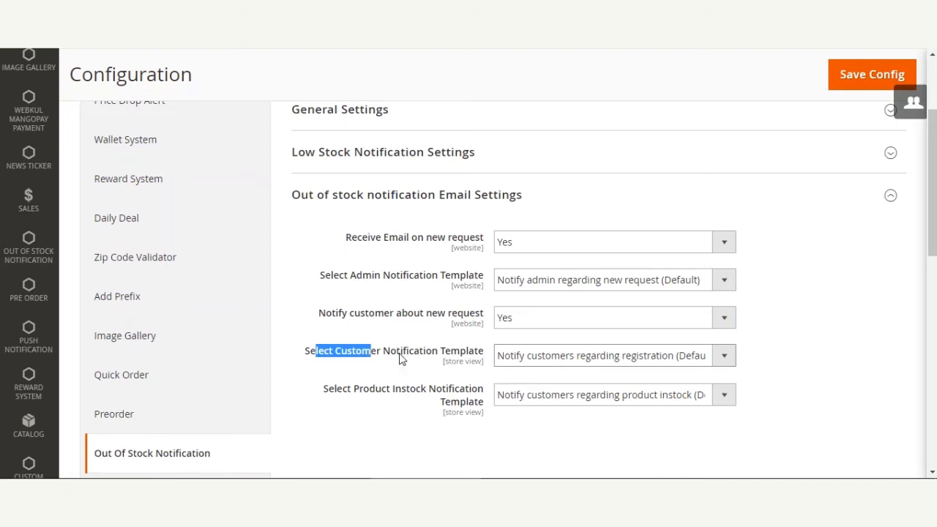
click(722, 357)
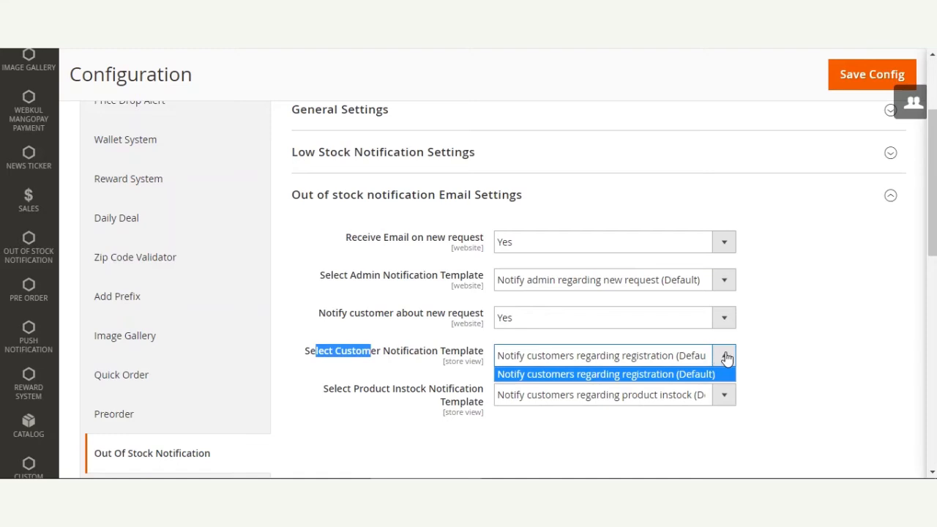
click(763, 350)
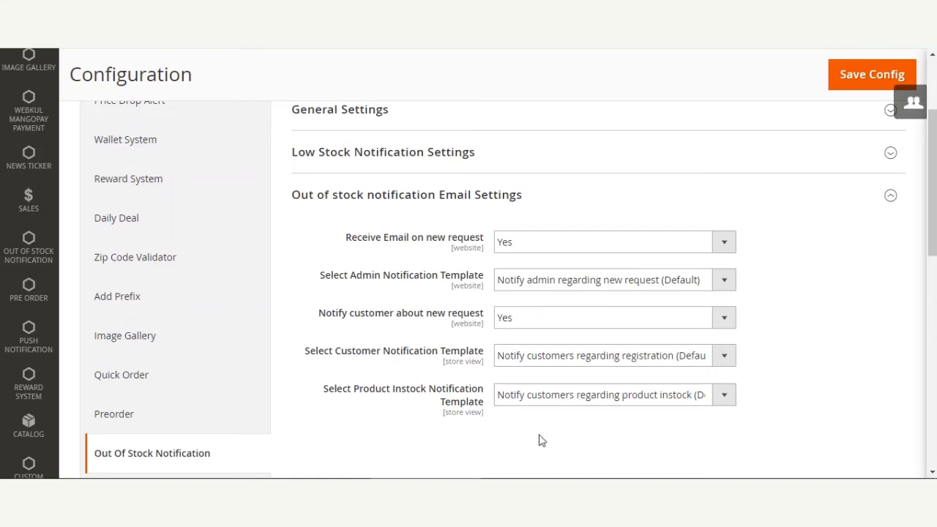
click(725, 396)
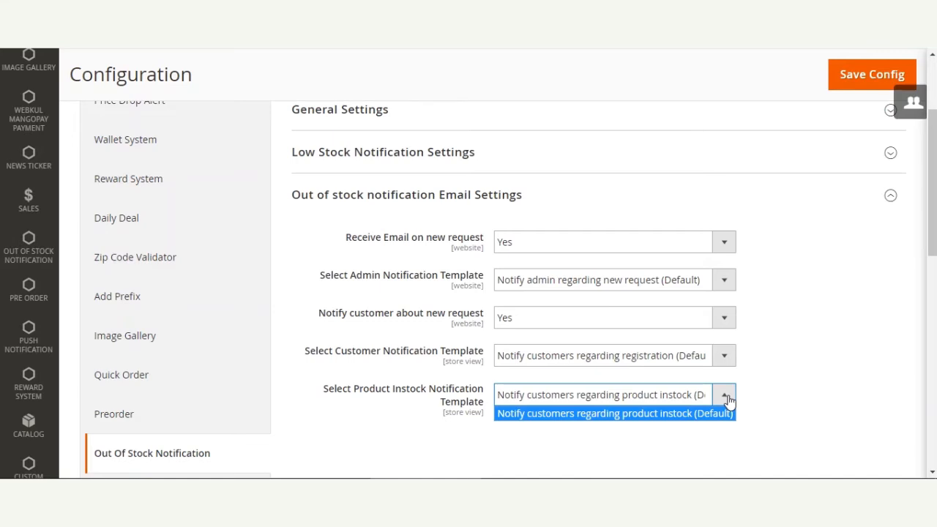
click(656, 413)
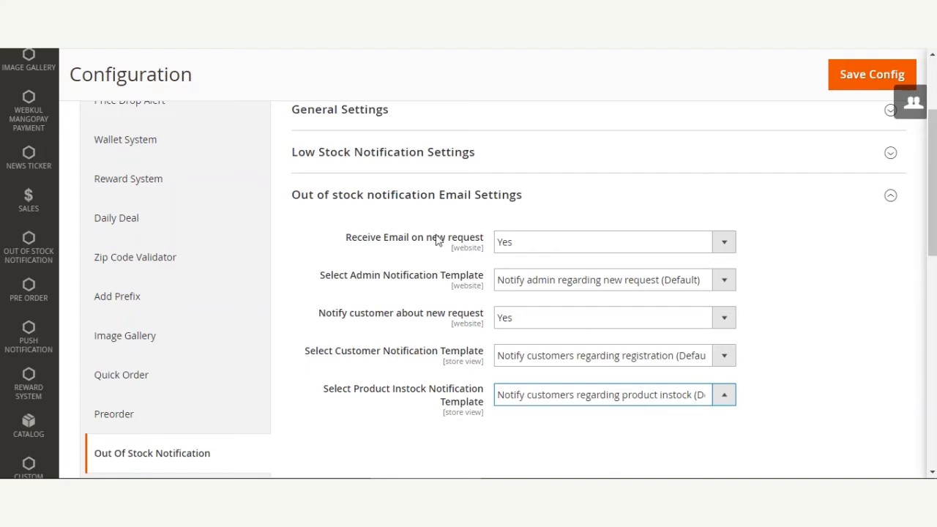
Expand Low Stock Notification Settings, select Subscribers as the receivers and save the configuration.
drag(933, 148, 932, 171)
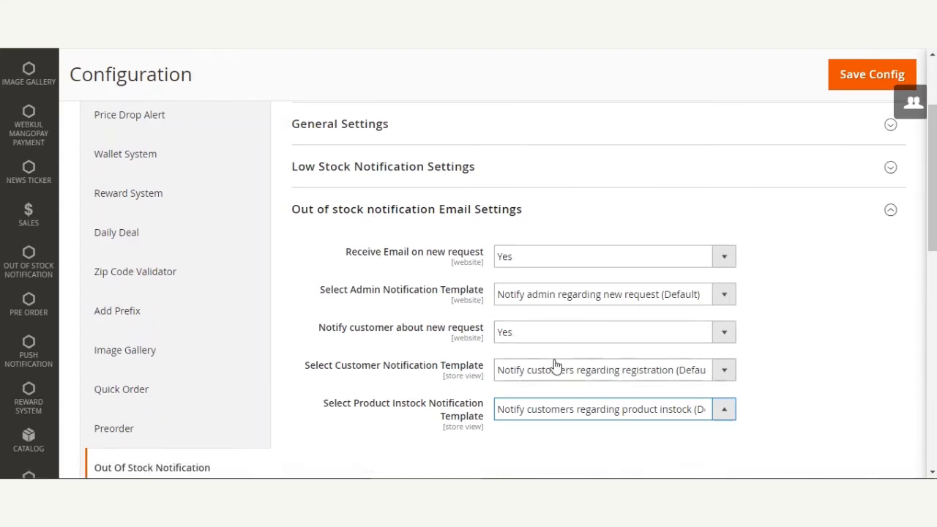
click(431, 180)
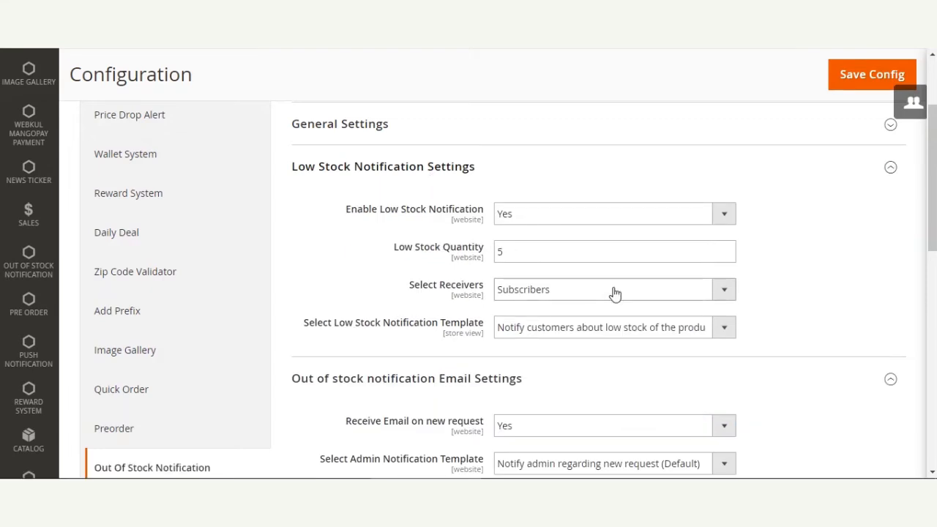
click(615, 291)
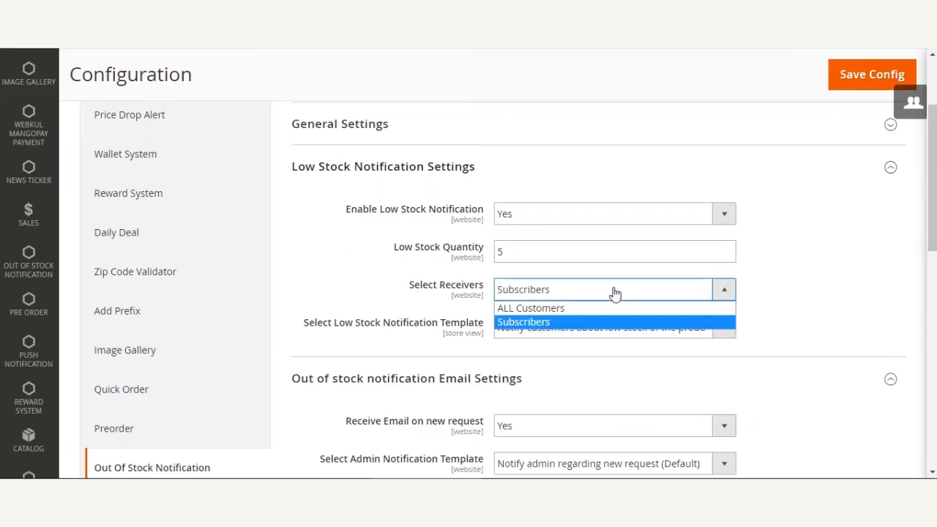
click(556, 323)
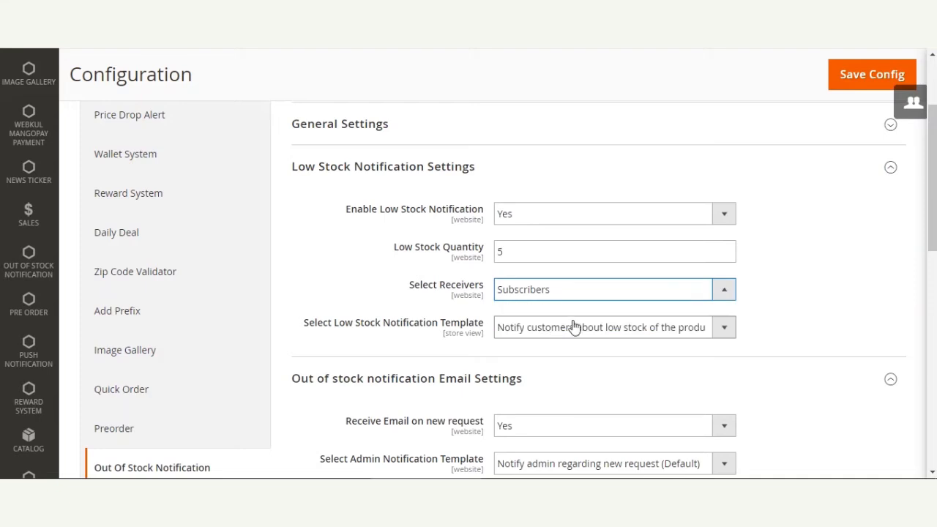
click(861, 78)
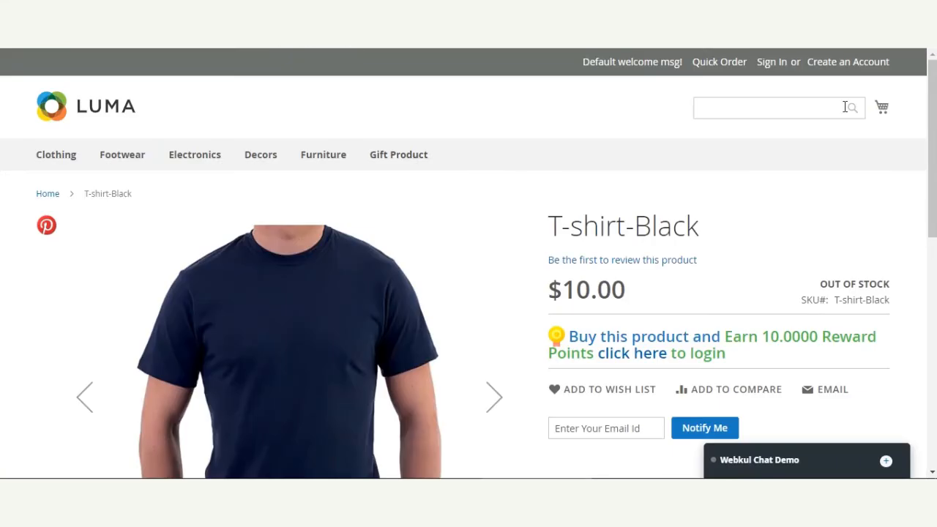
On the storefront page of the out-of-stock T-shirt-Black, examine the guest e-mail field for stock notifications.
scroll(468, 264, down, 3)
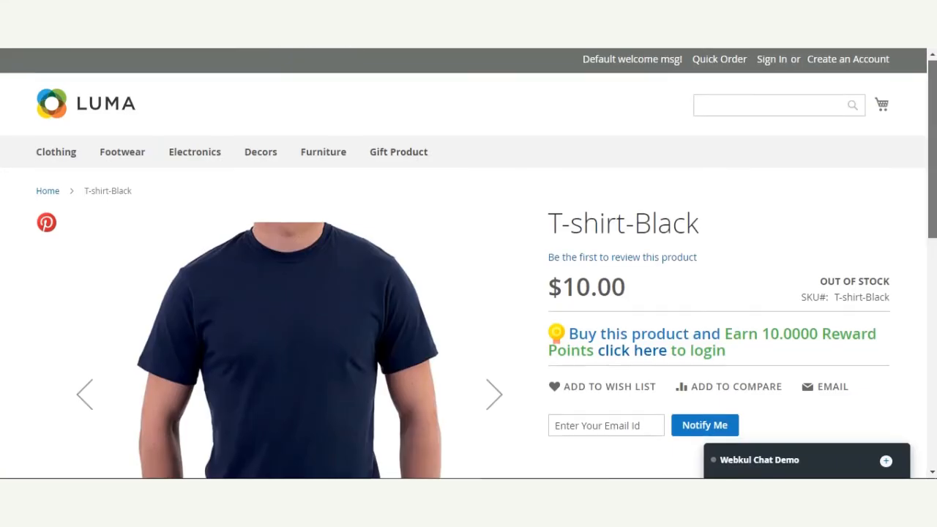
mouse_move(935, 183)
mouse_down()
mouse_move(935, 249)
mouse_move(927, 88)
mouse_move(934, 174)
mouse_up()
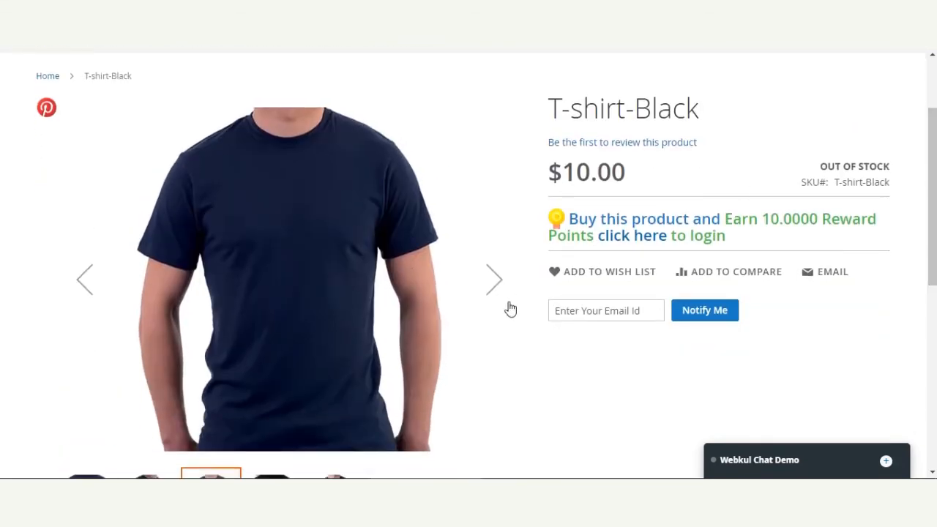
click(601, 309)
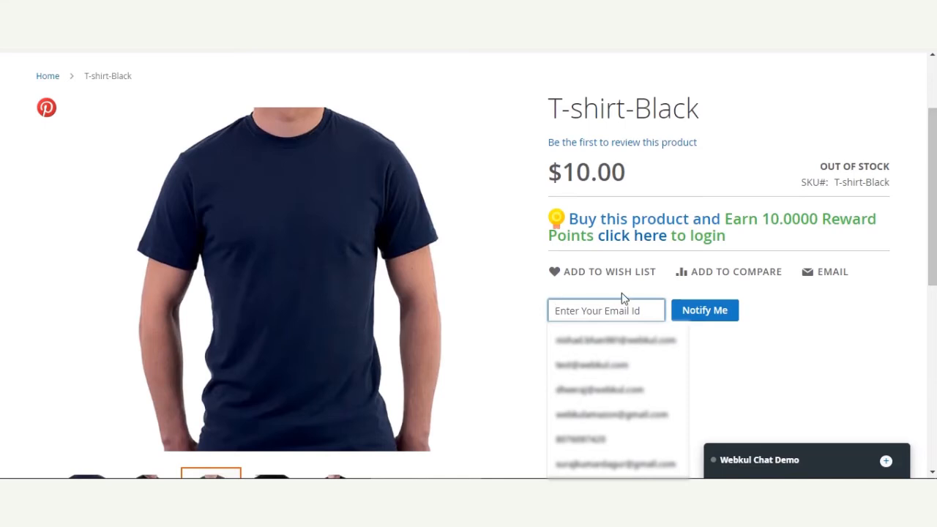
click(528, 288)
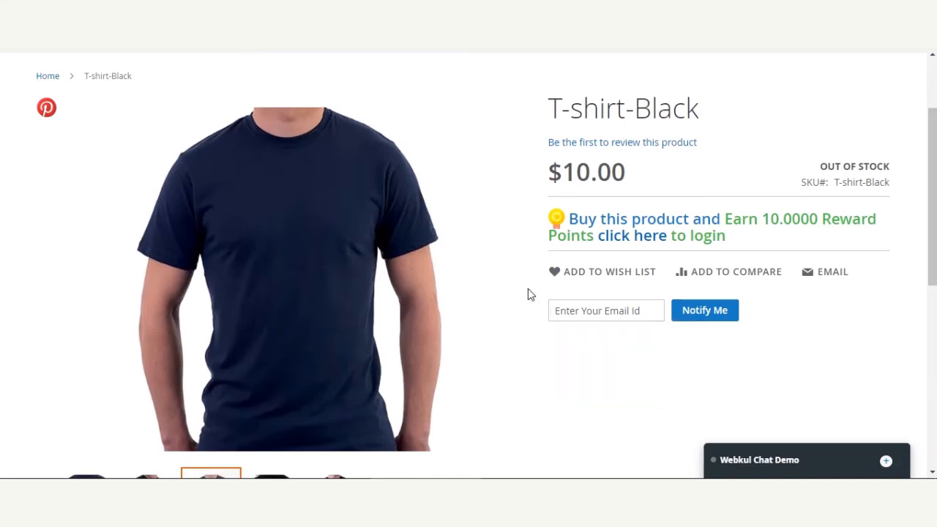
click(600, 308)
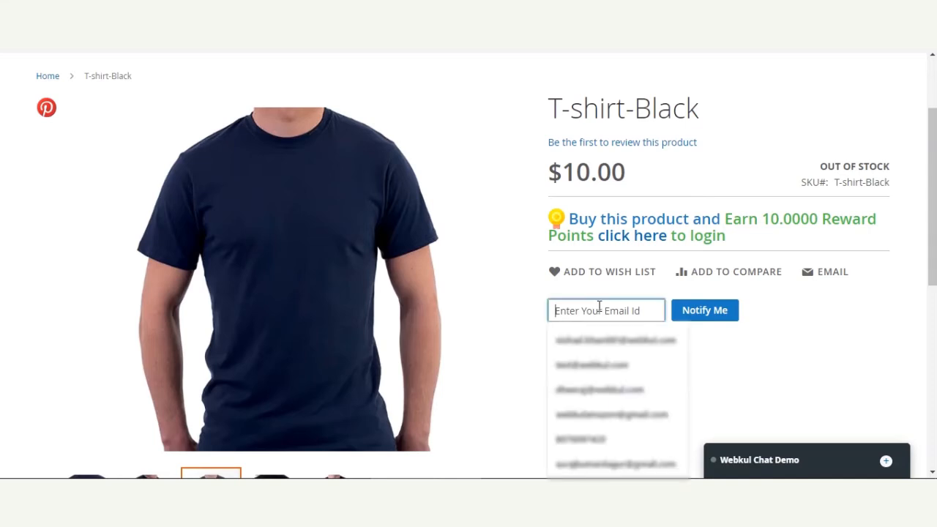
click(518, 292)
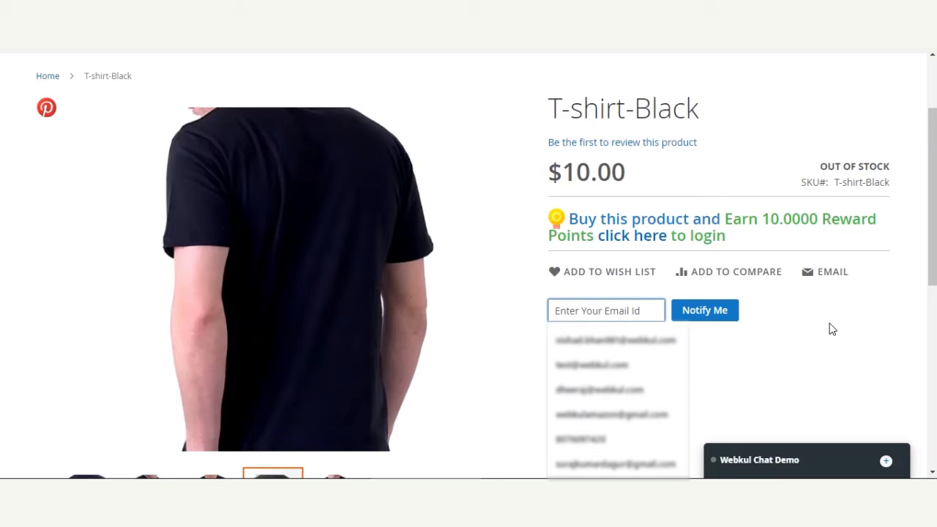
click(827, 327)
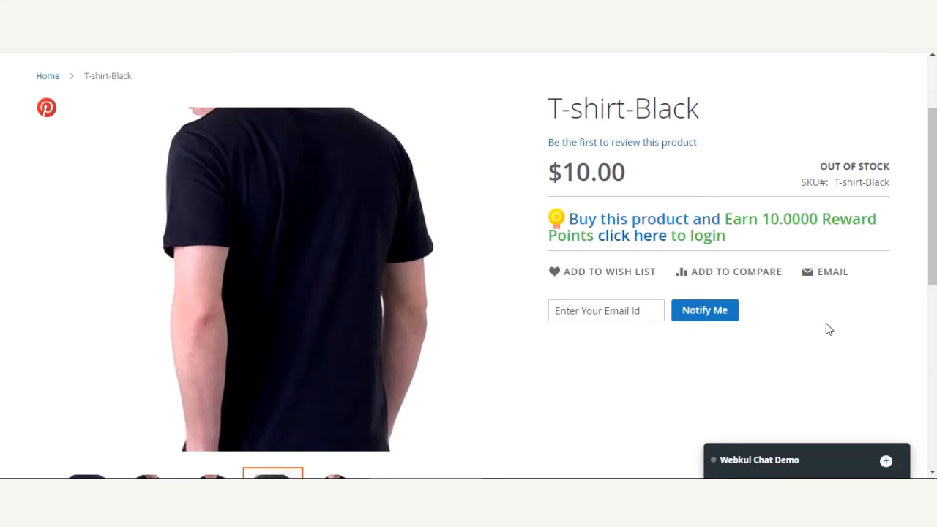
Enter the guest's e-mail address and submit the stock notification request for T-shirt-Black.
click(594, 311)
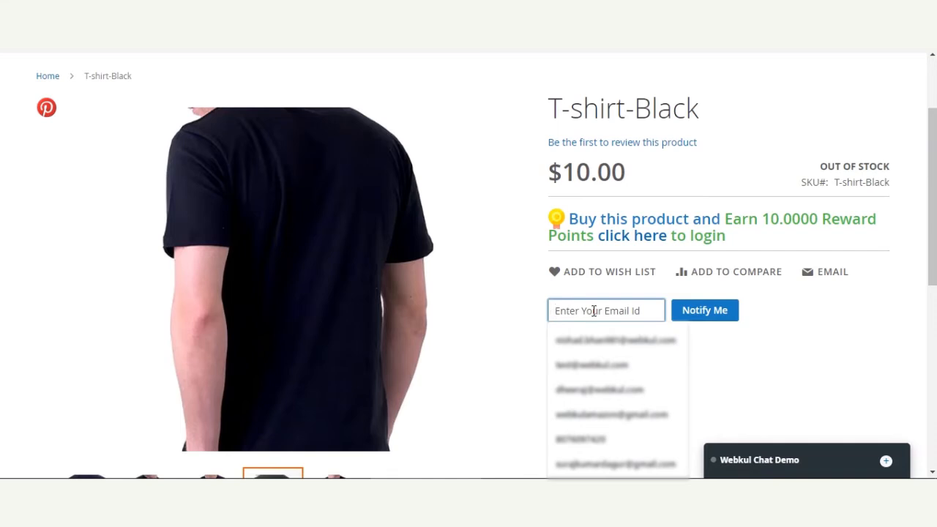
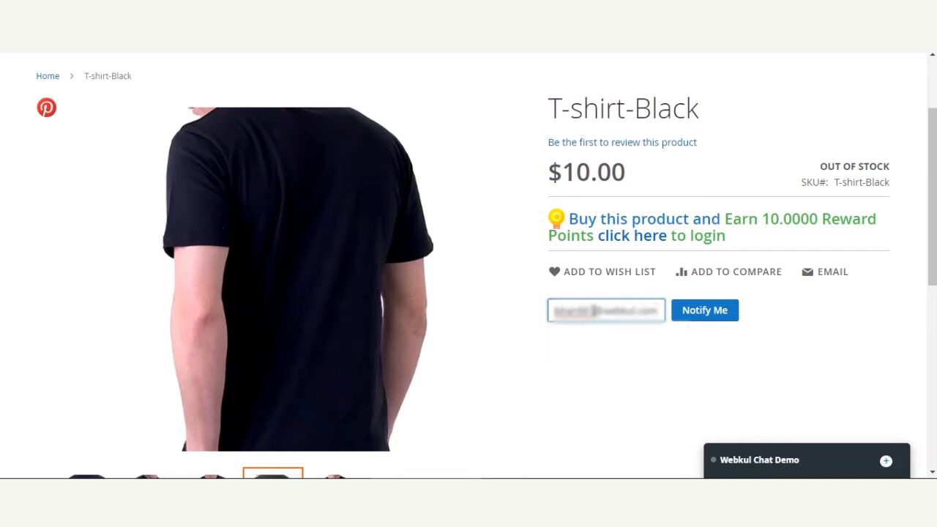
click(704, 322)
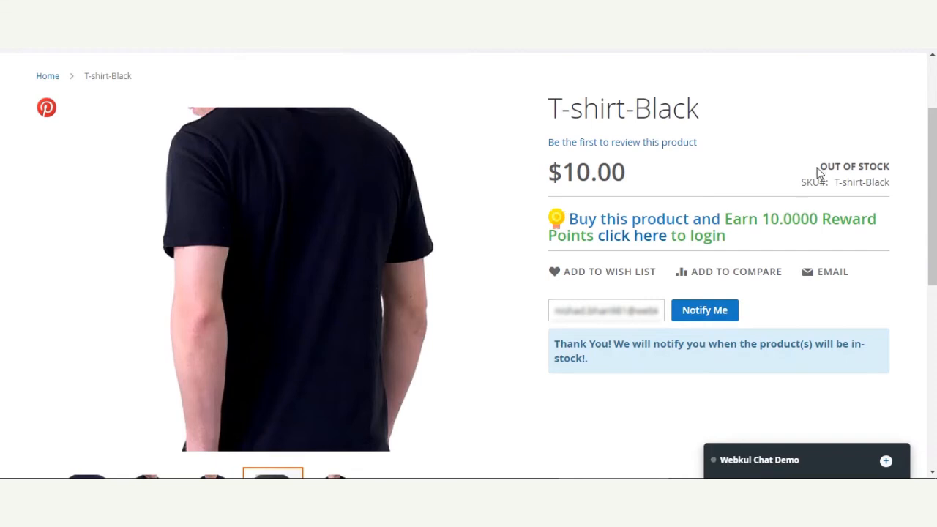
Examine the availability status and the product title on the T-shirt-Black page.
drag(818, 172, 893, 170)
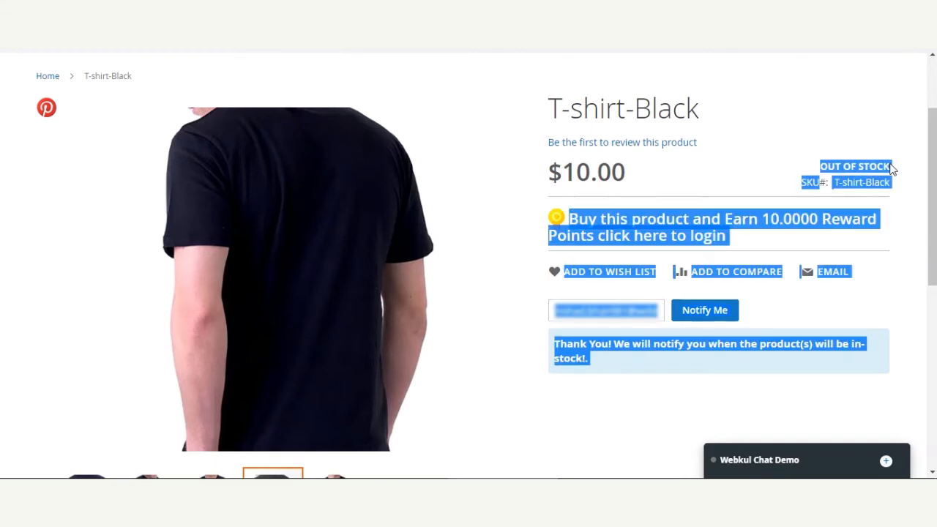
click(891, 171)
drag(835, 166, 877, 167)
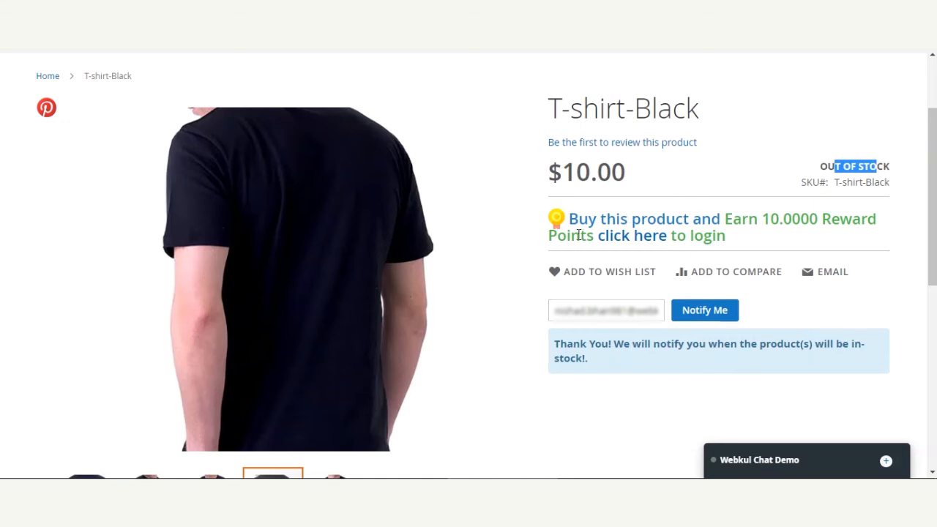
click(860, 170)
drag(820, 167, 888, 167)
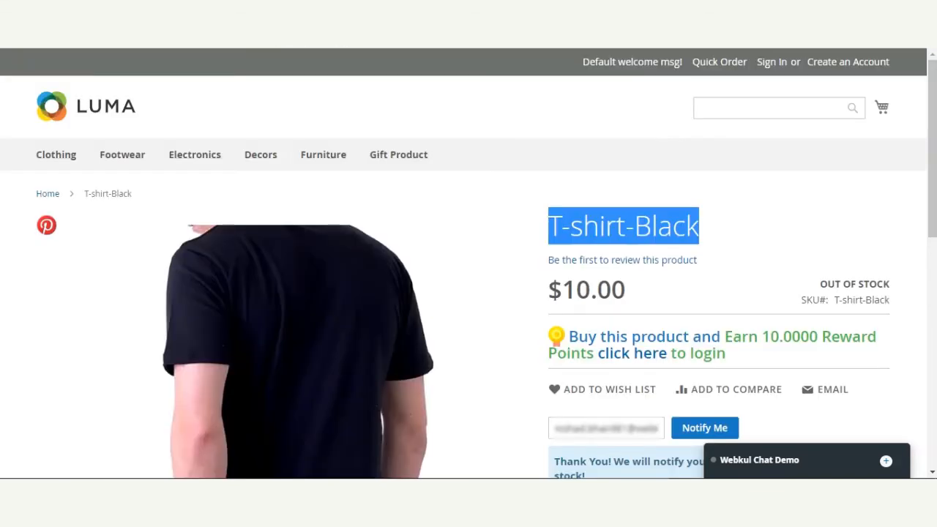
click(499, 140)
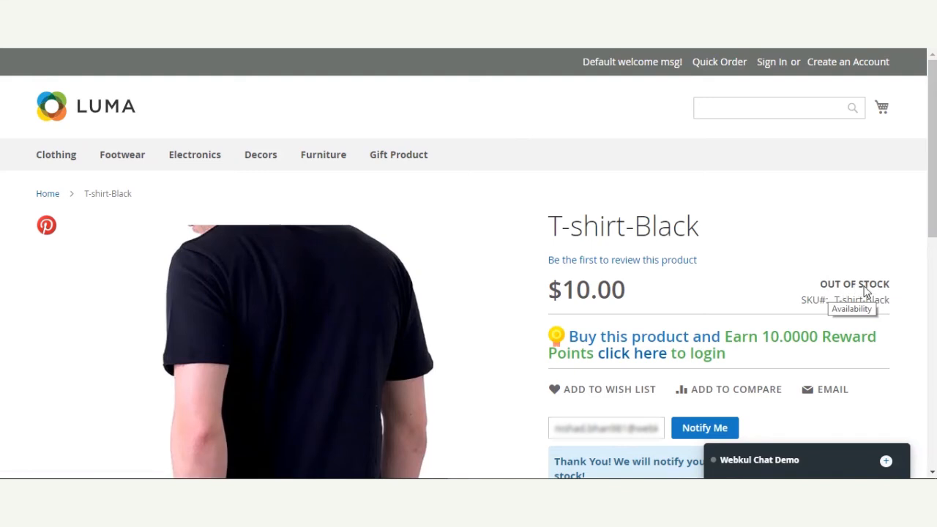
Reload the T-shirt-Black page to check its availability, and follow the product link in the in-stock e-mail in the mail client.
key(F5)
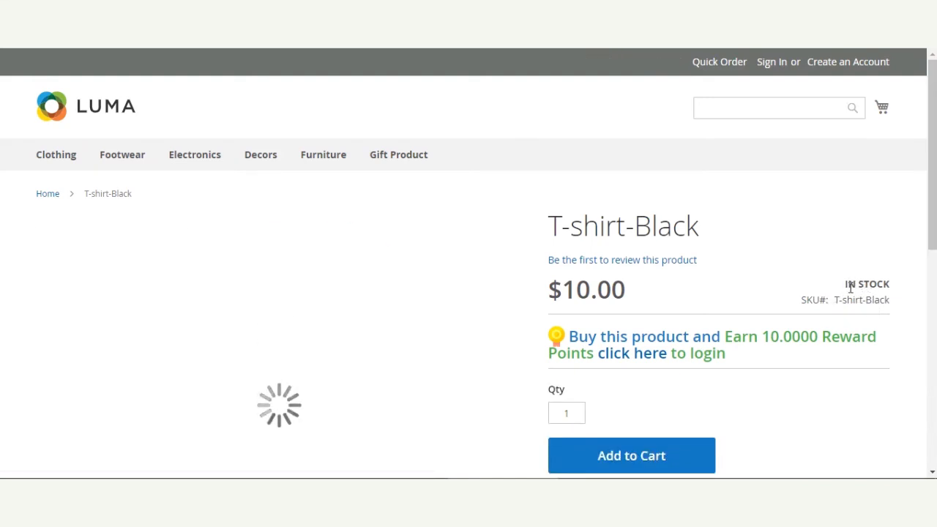
double_click(853, 285)
drag(854, 284, 895, 290)
click(741, 267)
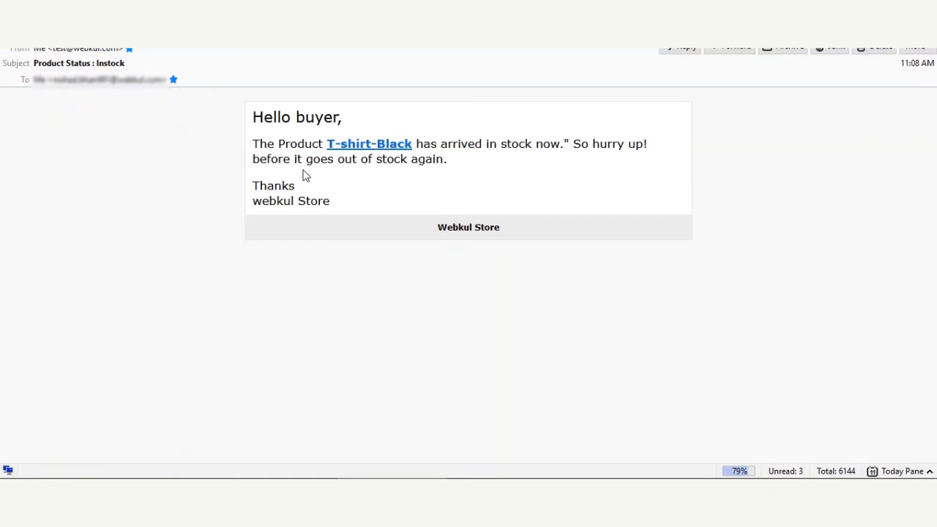
click(329, 144)
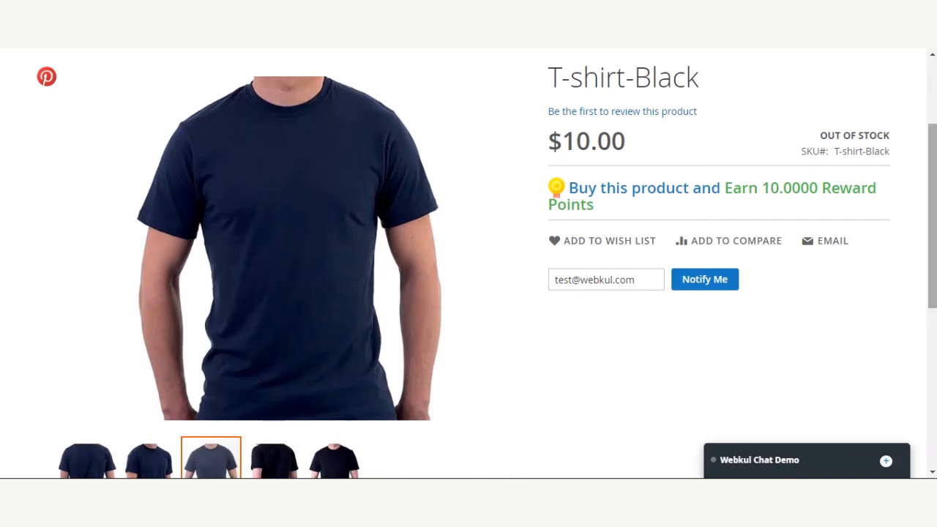
On the T-shirt-Black page, submit a stock notification request as a logged-in customer using the prefilled e-mail address.
drag(932, 281, 932, 295)
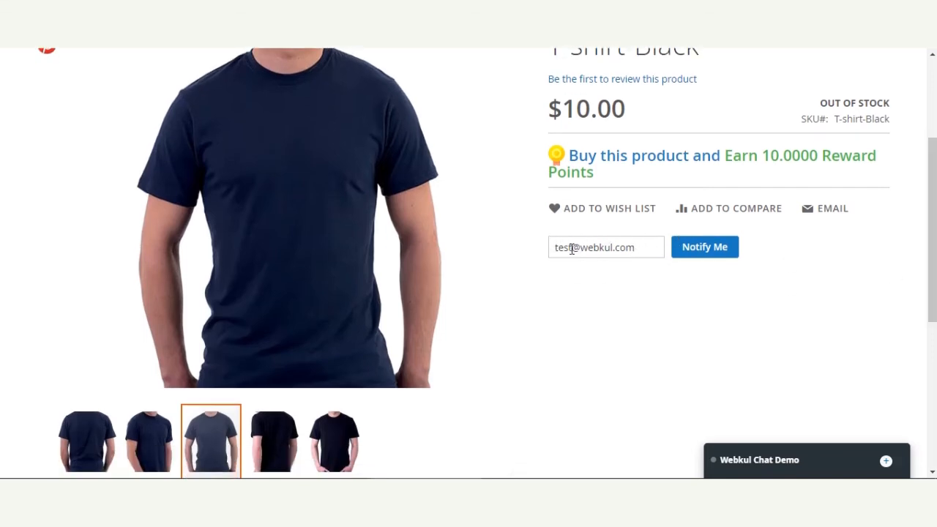
click(716, 254)
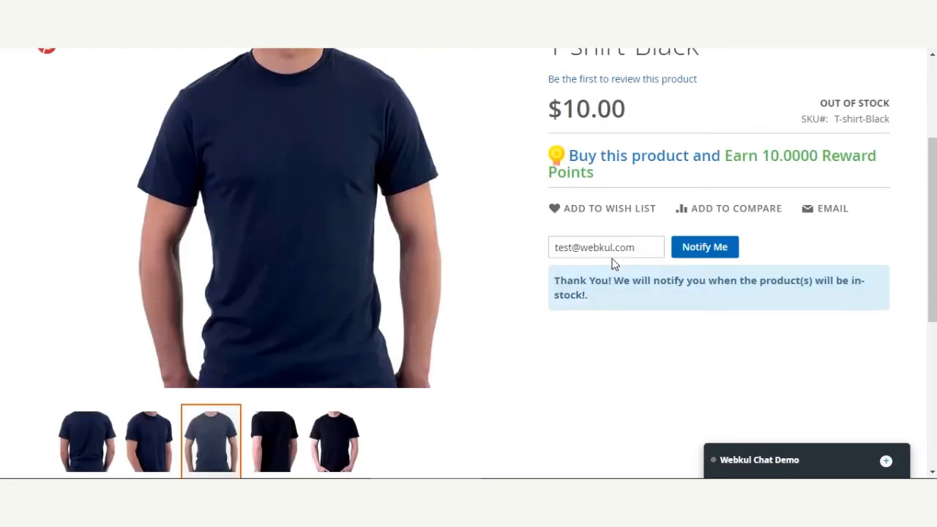
drag(652, 280, 721, 297)
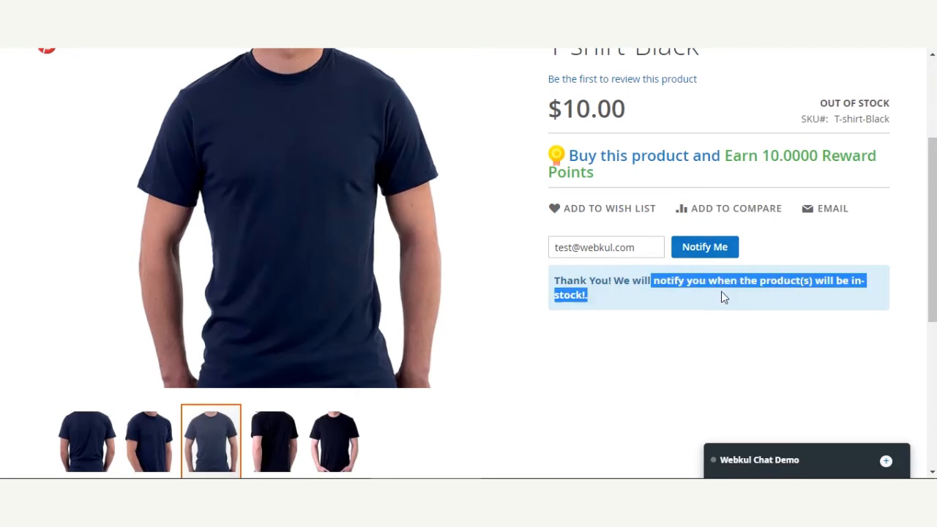
Check the T-shirt-Black availability status and the prefilled customer e-mail after the notification request.
double_click(866, 104)
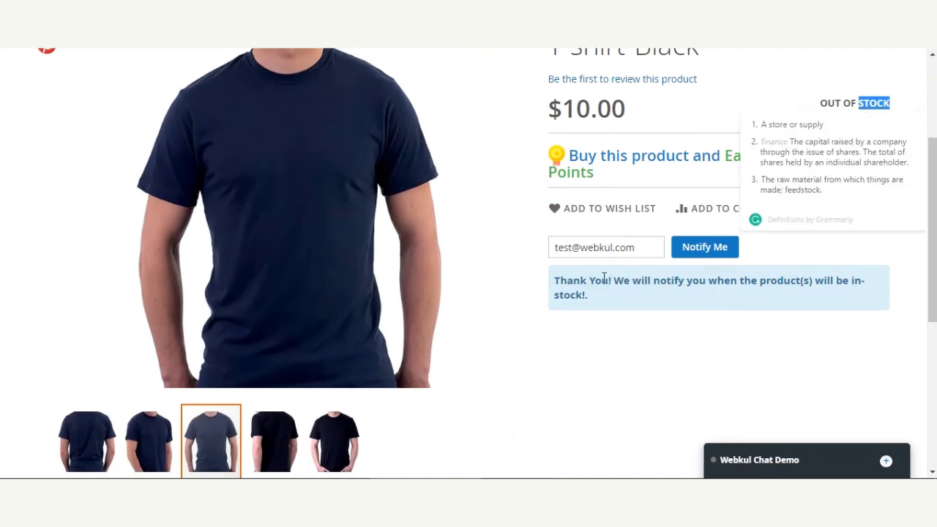
click(750, 317)
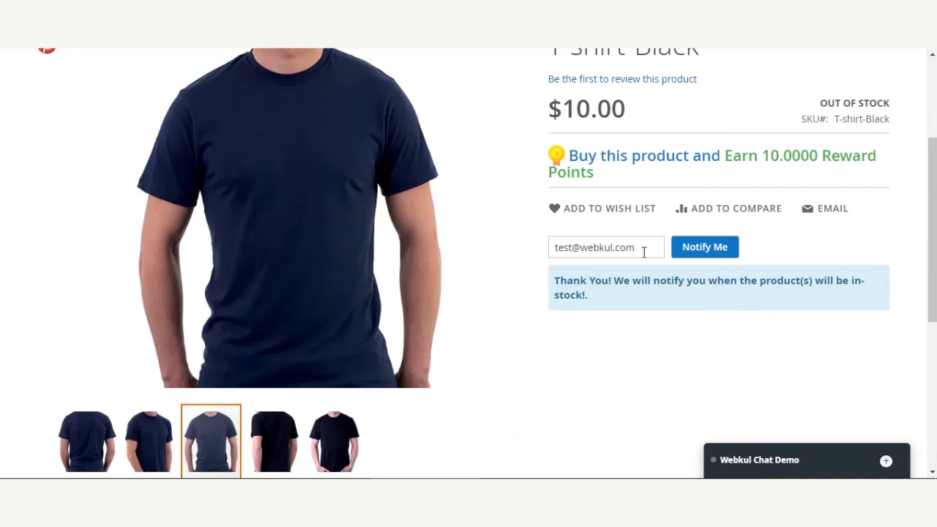
drag(636, 249, 541, 257)
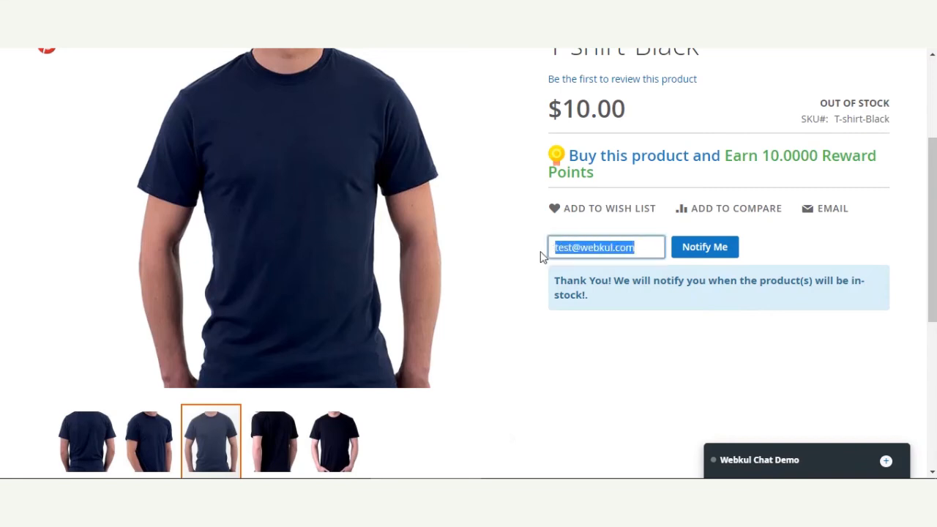
click(619, 292)
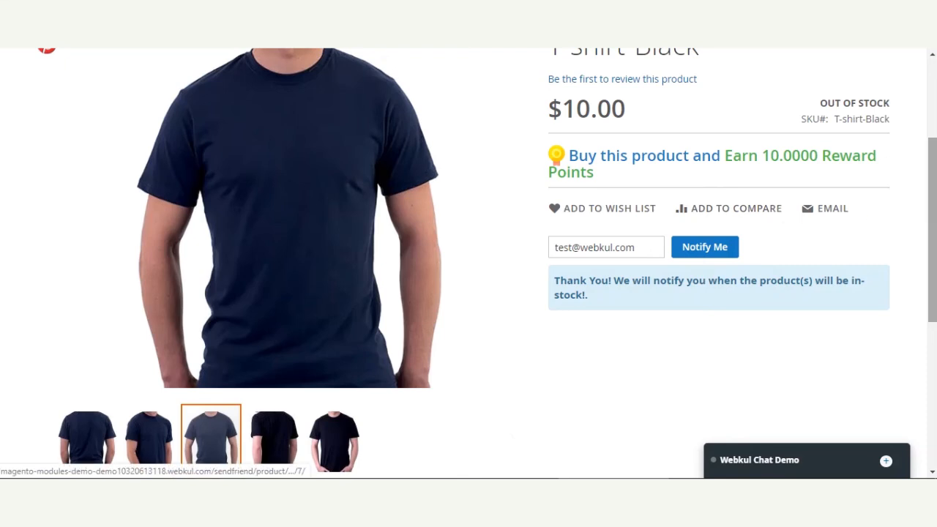
scroll(468, 293, up, 1)
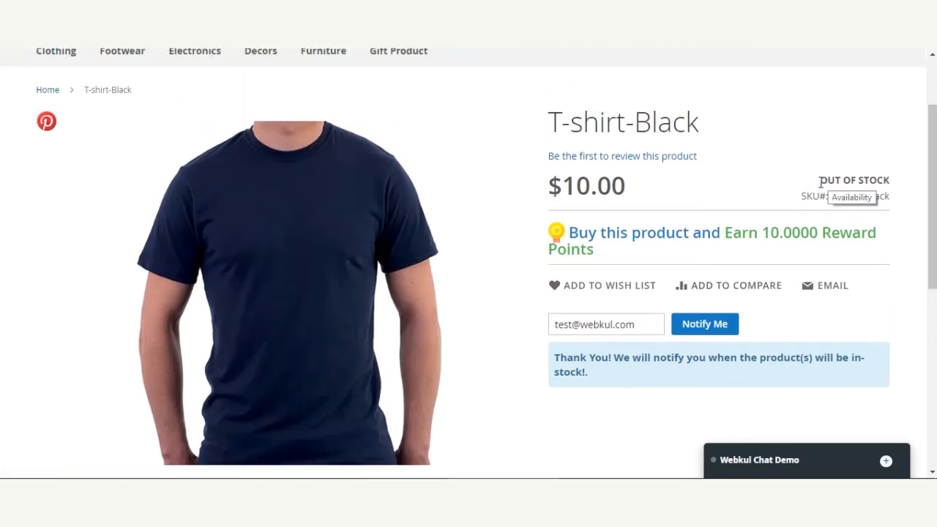
Reload the T-shirt-Black product page and check the product's availability status.
drag(821, 183, 852, 181)
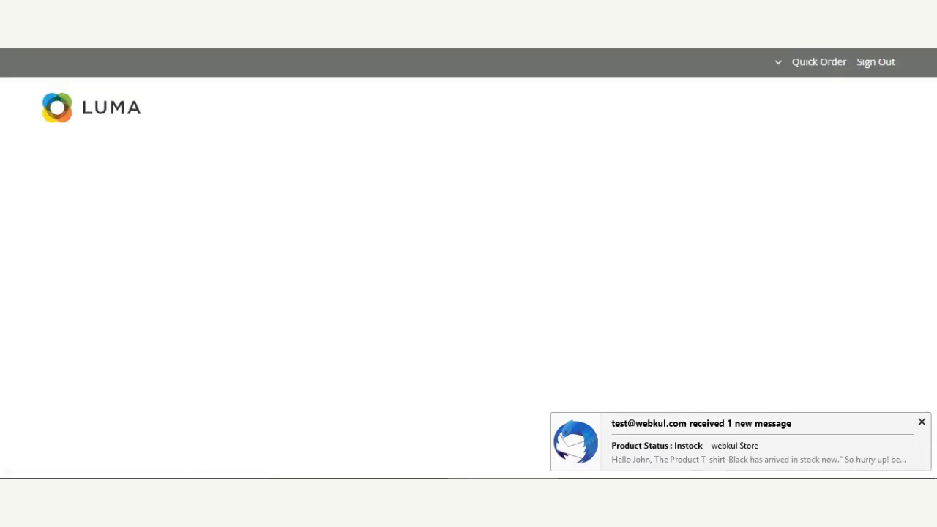
mouse_move(932, 163)
mouse_down()
mouse_move(932, 188)
mouse_move(931, 167)
mouse_up()
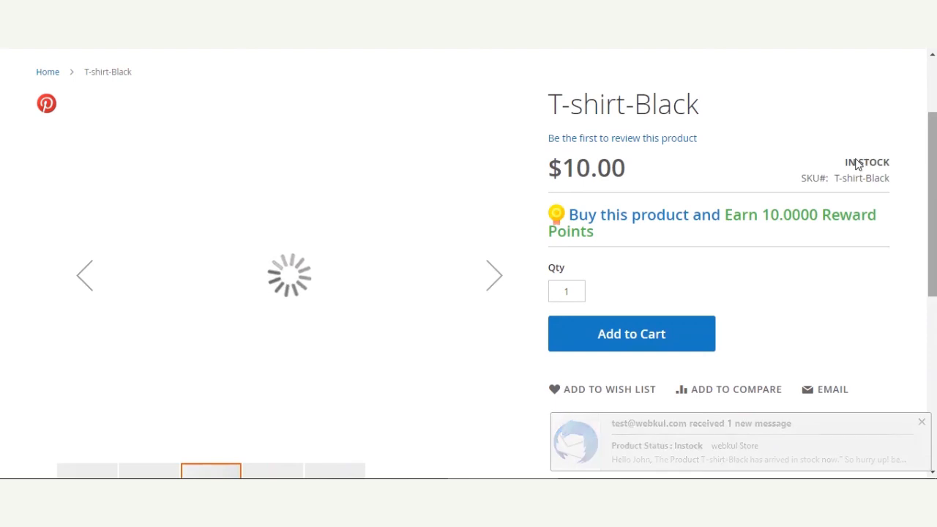
drag(844, 162, 890, 163)
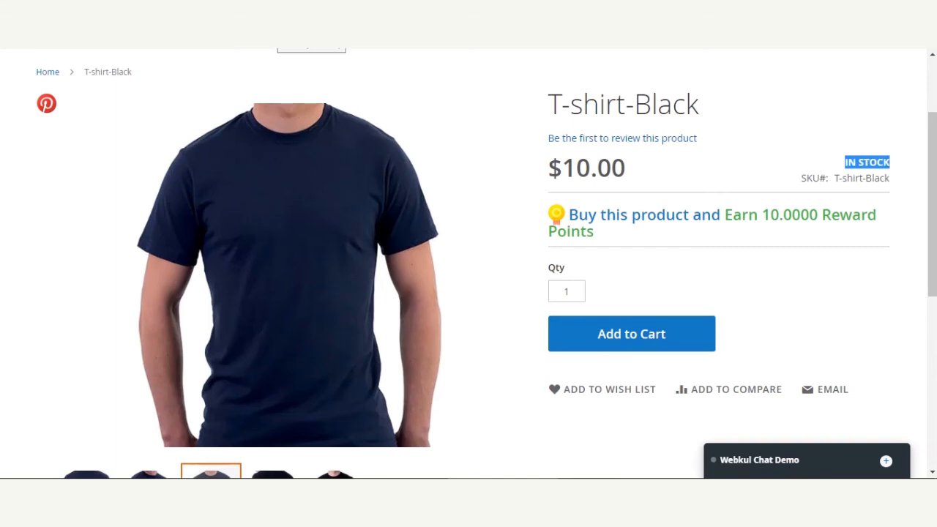
Switch to the Magento admin and open the list of all out-of-stock notification requests.
click(280, 36)
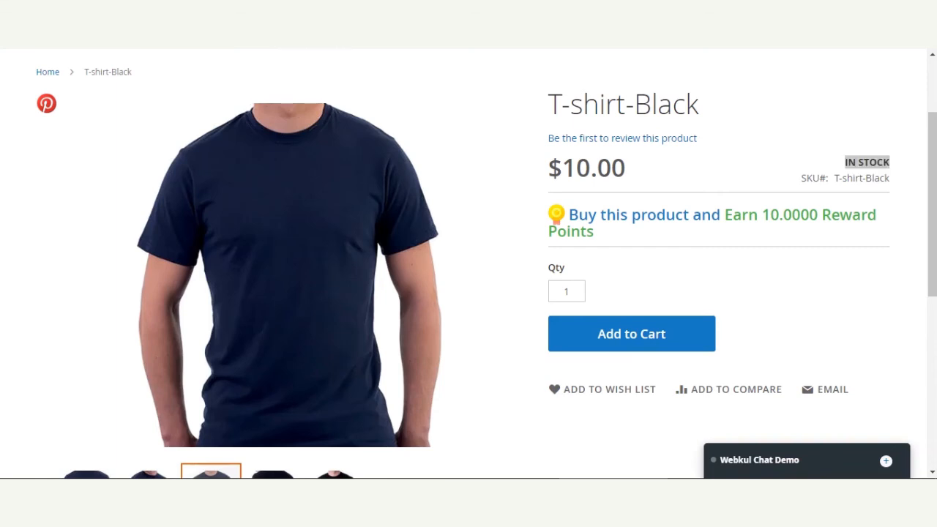
click(293, 37)
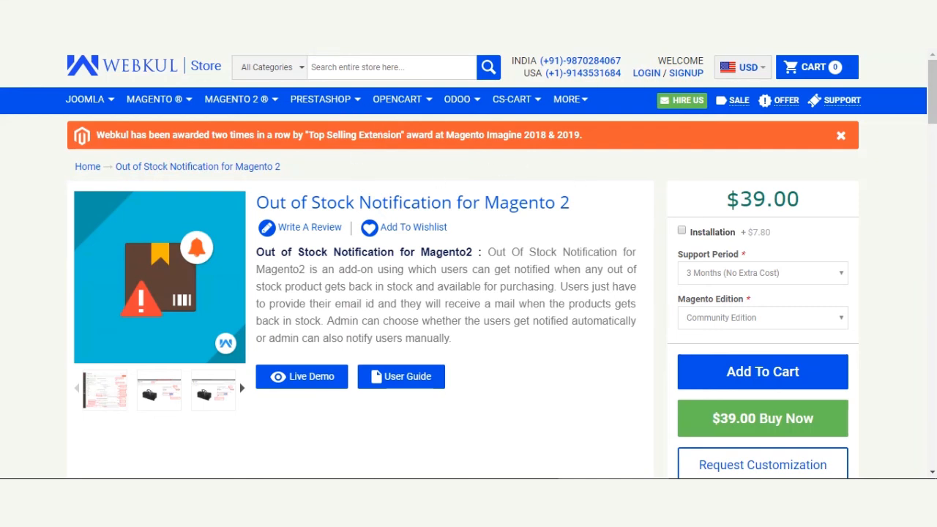
mouse_move(320, 108)
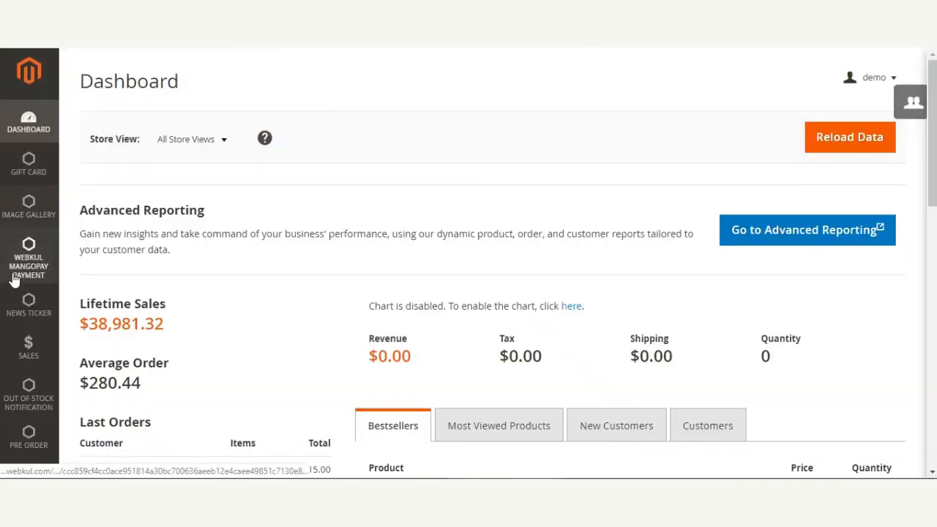
click(26, 405)
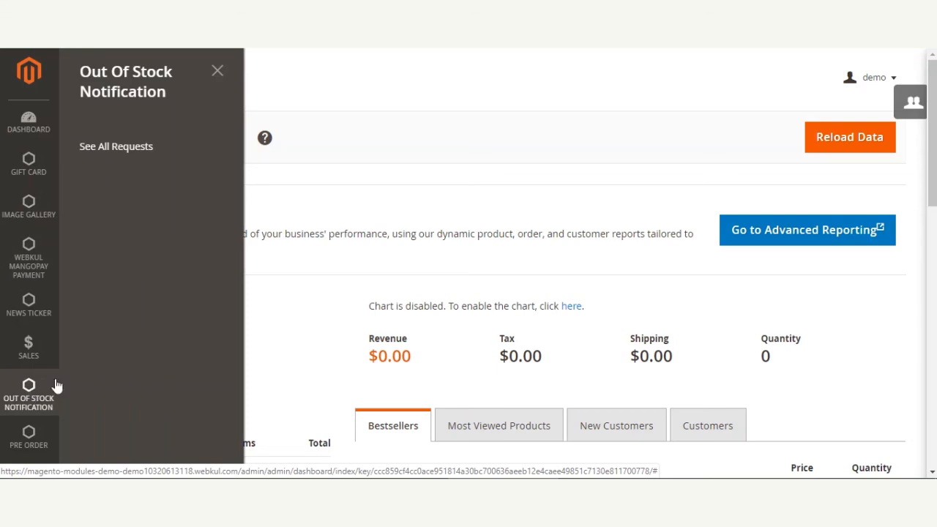
double_click(118, 148)
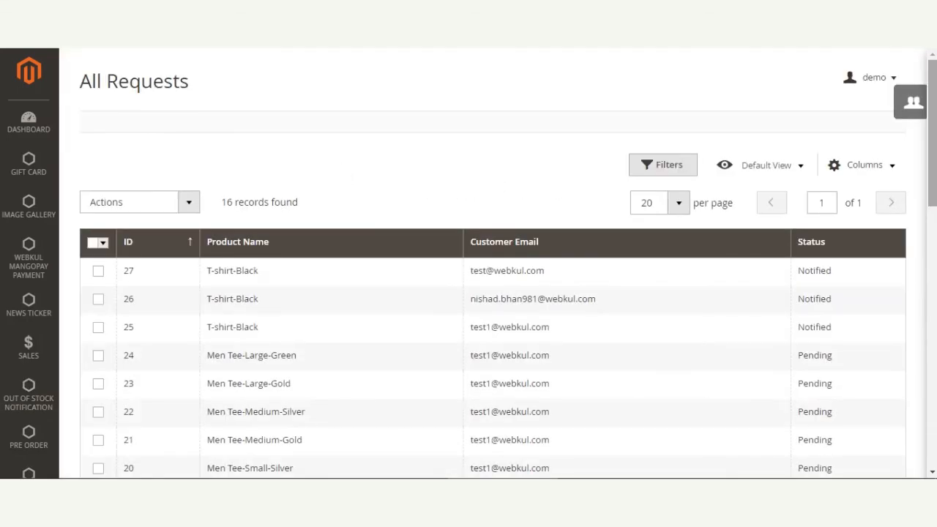
Select the pending requests for Men Tee-Large-Gold, Men Tee-Medium-Silver and Men Tee-Medium-Gold in the request list.
scroll(468, 263, down, 1)
scroll(468, 263, down, 1)
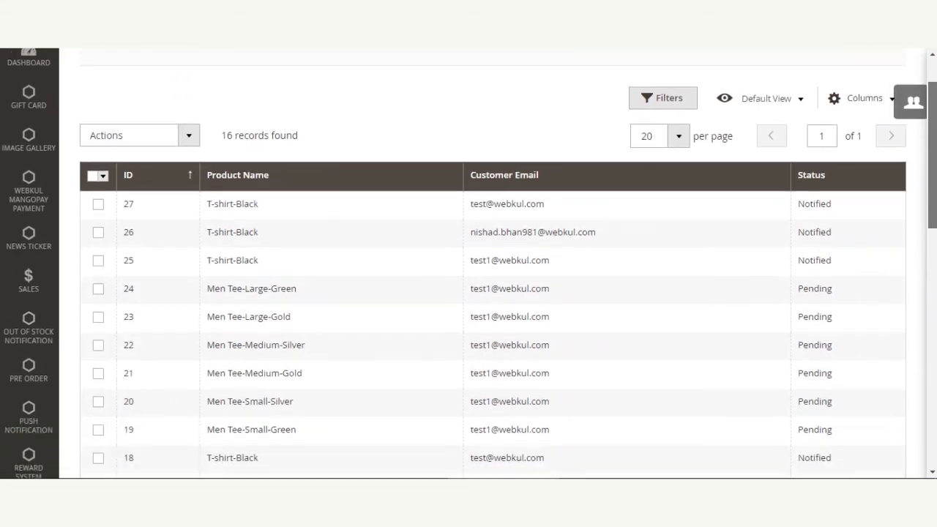
scroll(857, 237, down, 1)
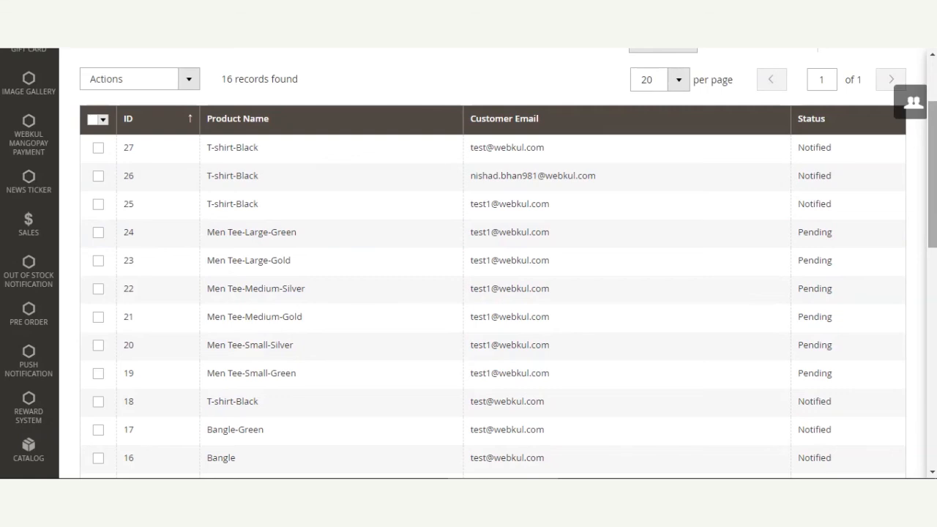
click(98, 261)
click(98, 289)
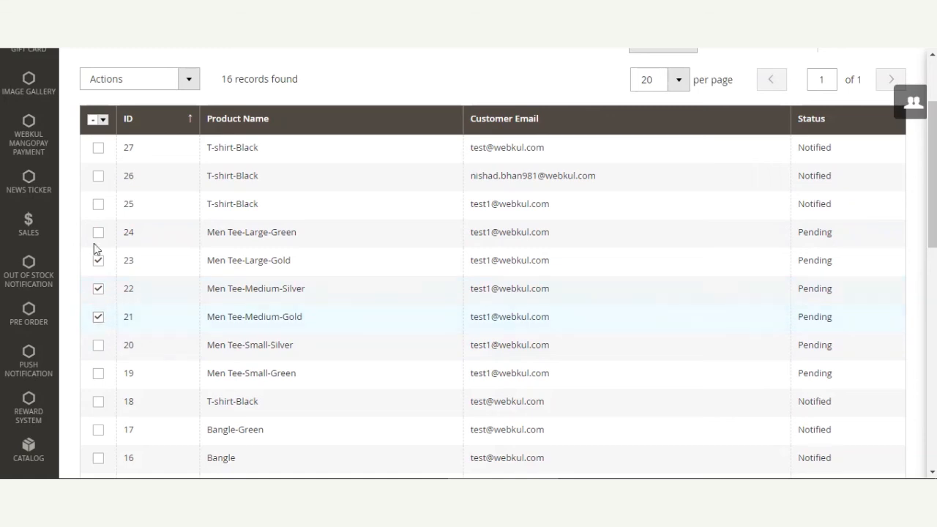
Examine the bulk actions offered for the selected requests and look through the request list's products, customer e-mails and statuses.
click(189, 80)
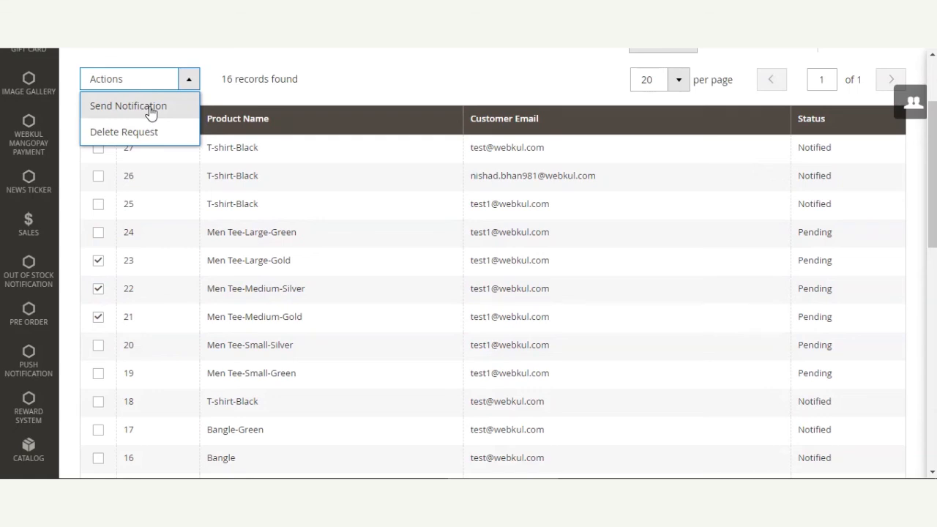
click(368, 71)
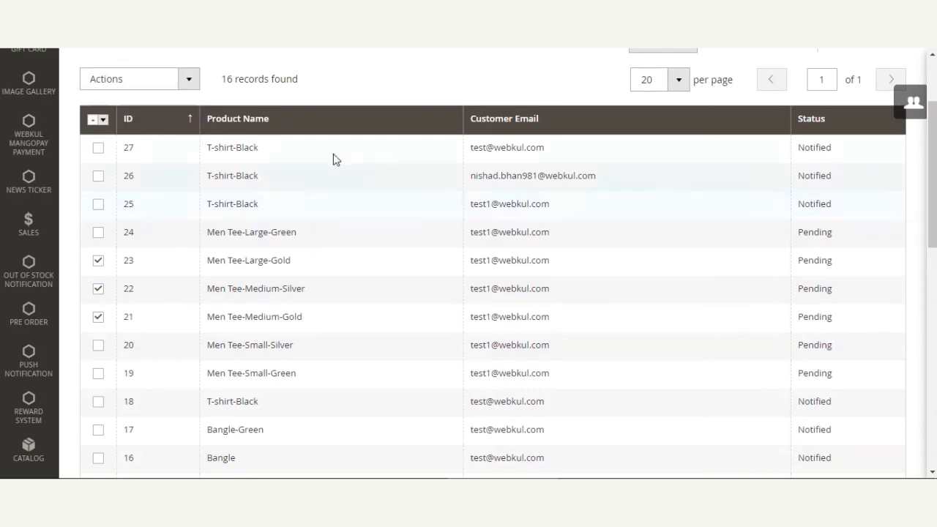
scroll(188, 213, down, 2)
scroll(190, 212, up, 3)
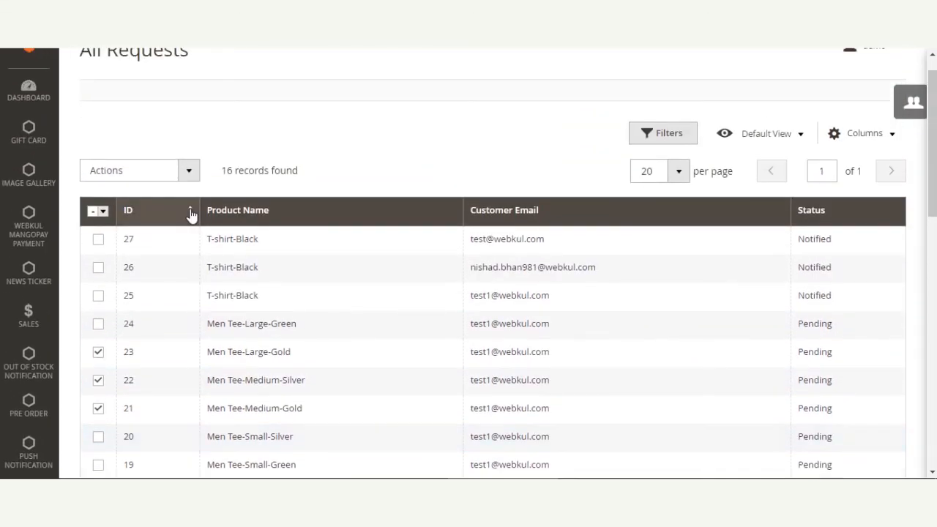
scroll(190, 212, down, 2)
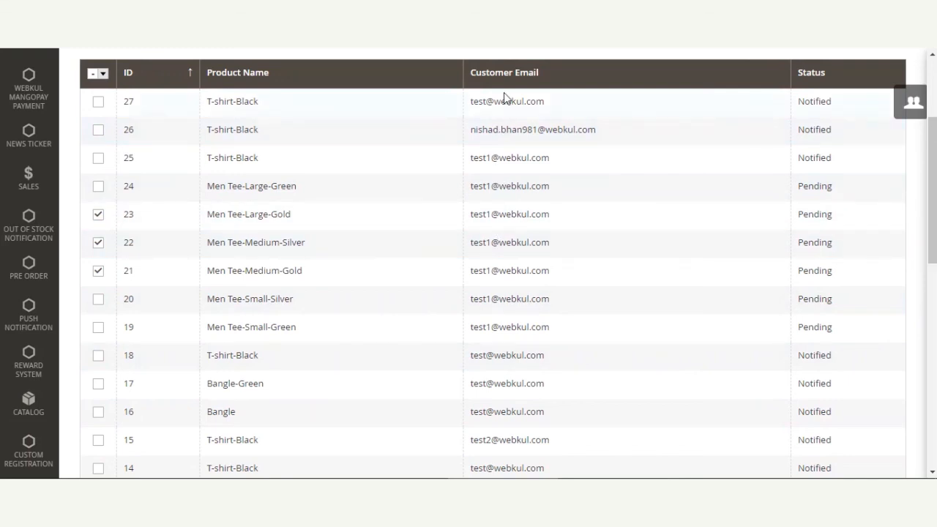
scroll(502, 141, up, 3)
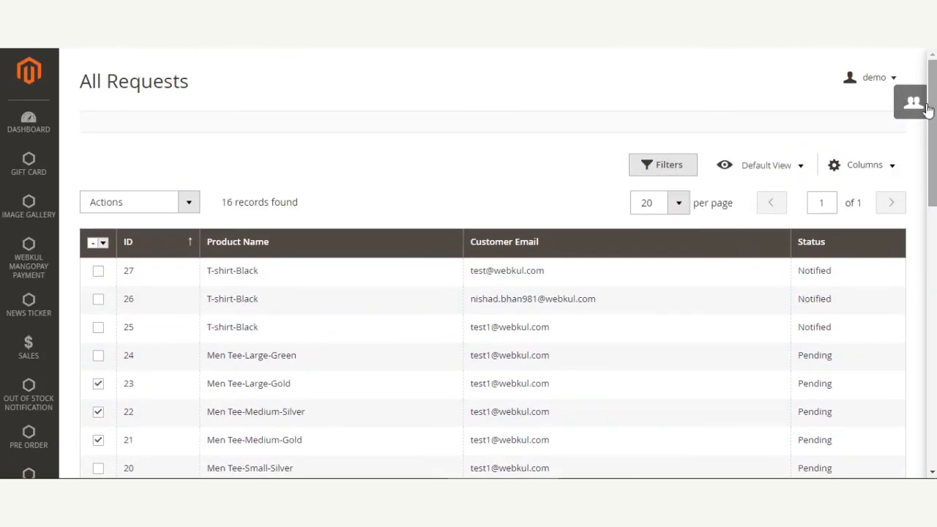